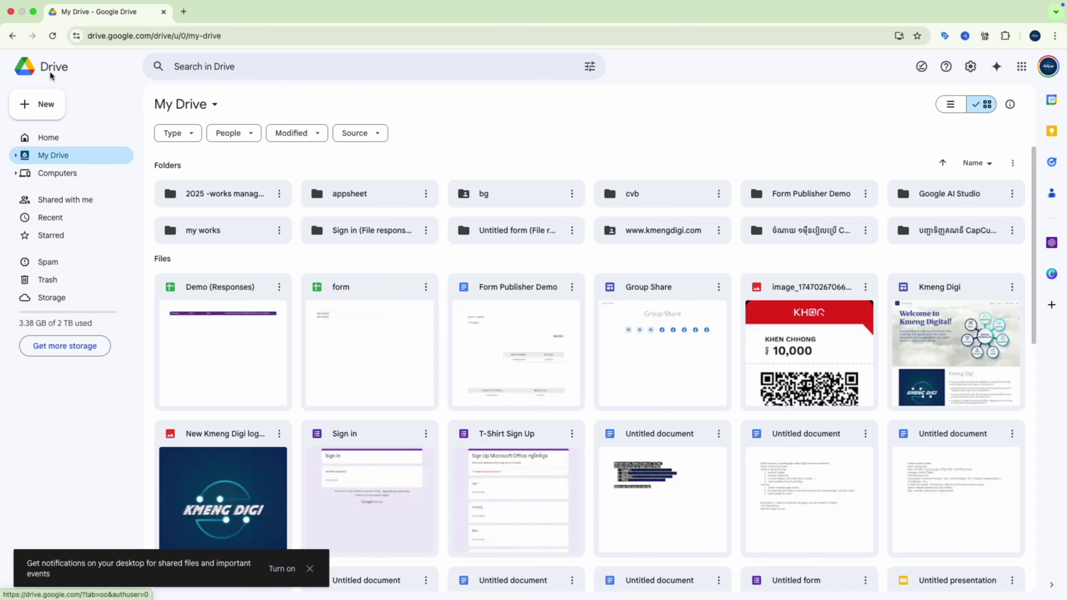
click(1023, 65)
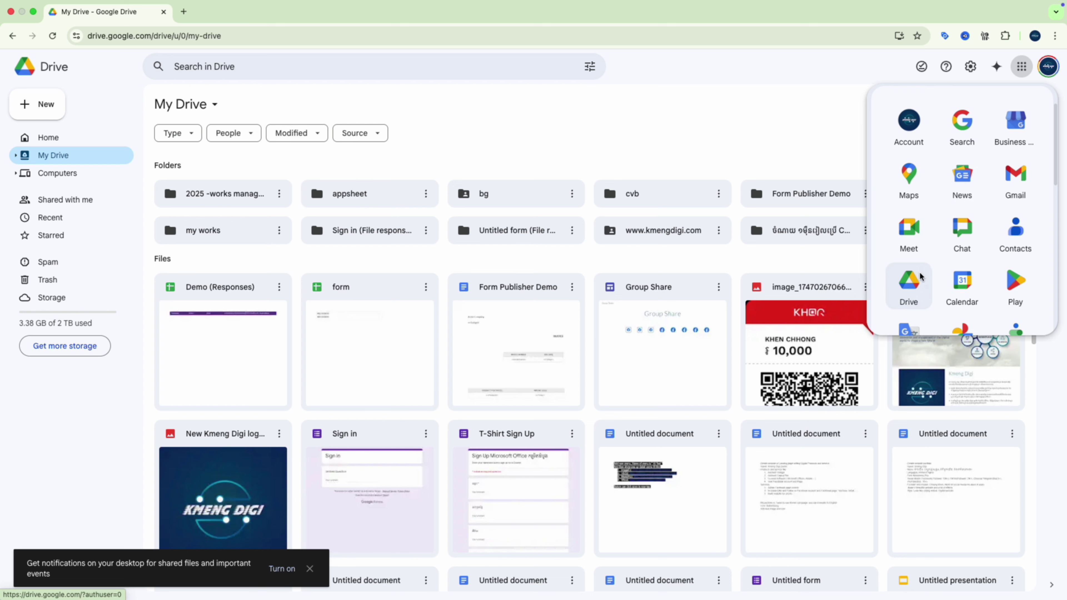
click(37, 104)
click(107, 78)
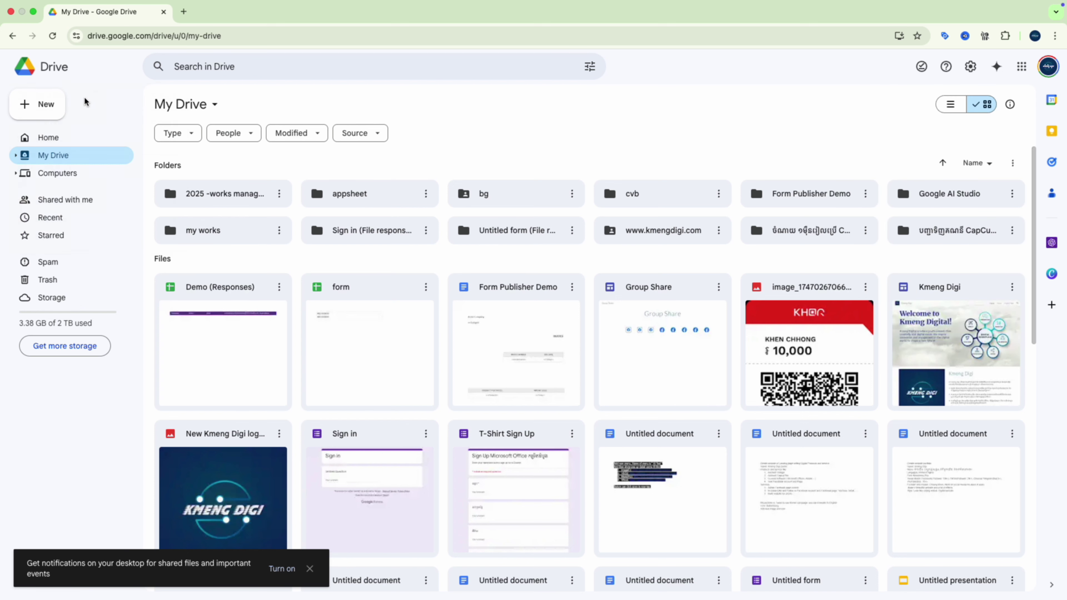
Step: Create a new blank Google Sites website from Drive
click(42, 110)
mouse_move(107, 246)
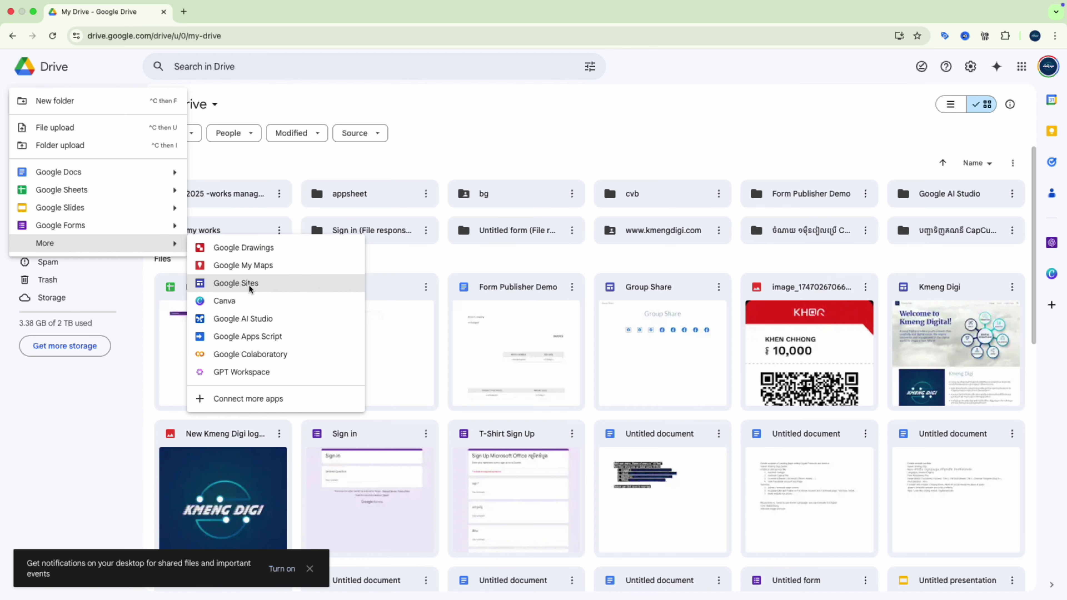
click(236, 283)
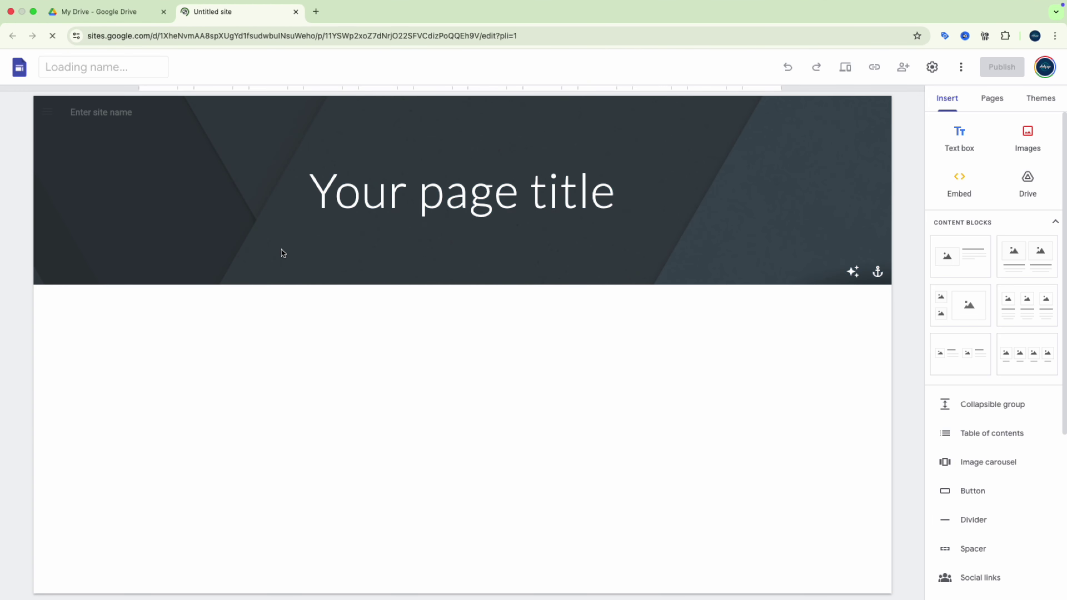
click(854, 240)
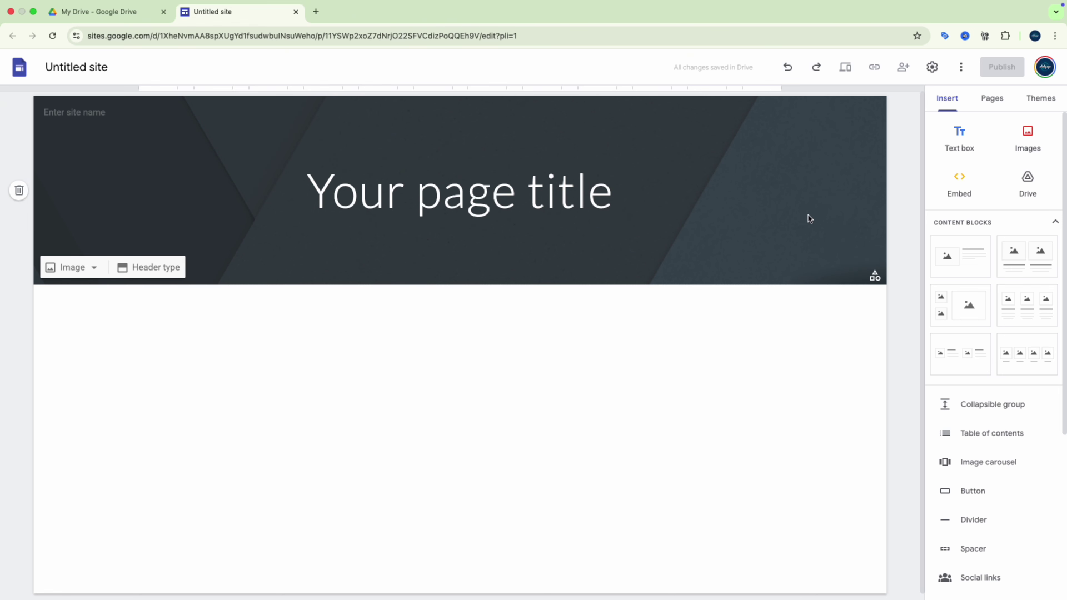
Step: Go to the Sites home page and create a site from the Portfolio template in the template gallery
click(20, 67)
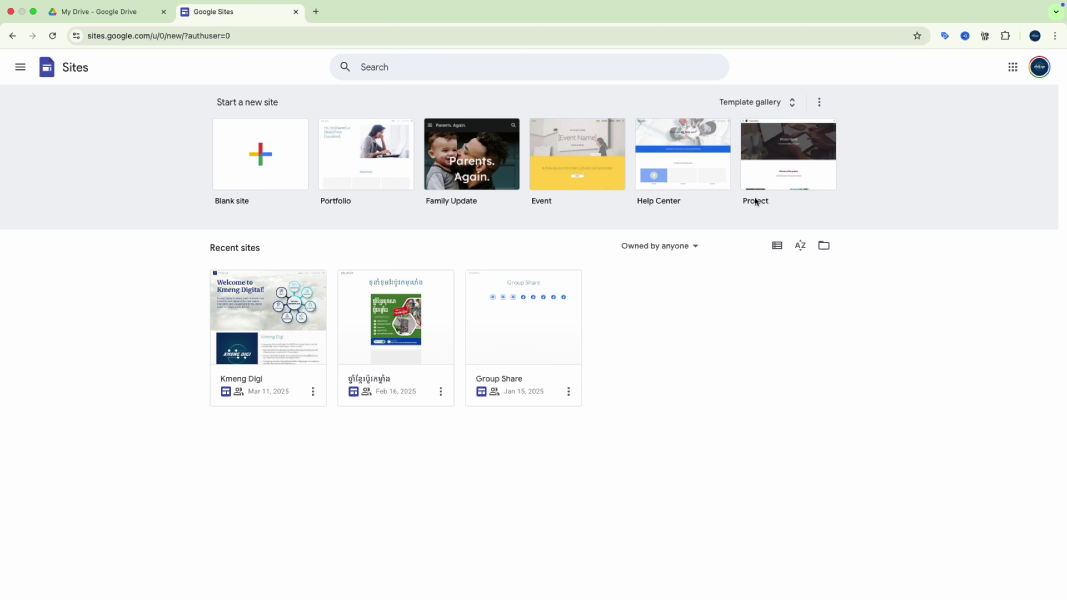
click(760, 102)
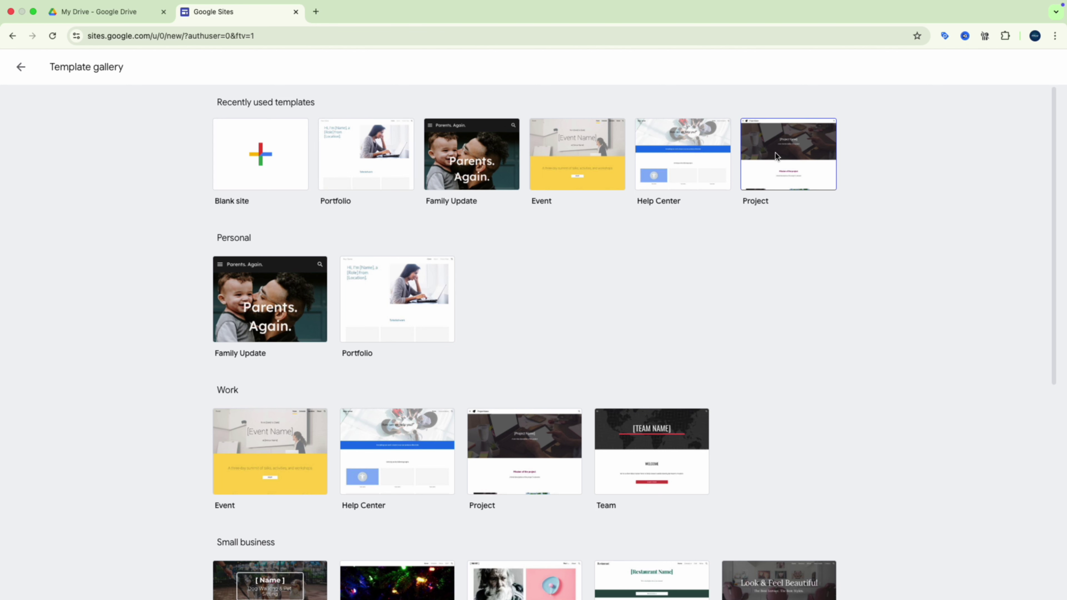
click(441, 291)
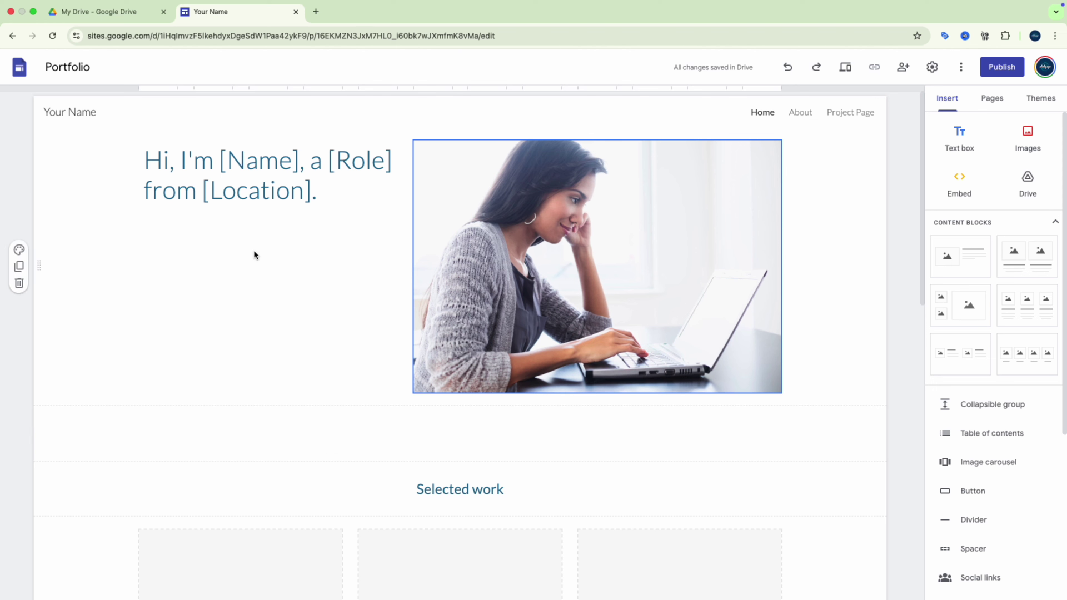
Step: Delete the [Name] placeholder from the heading on the portfolio's home page
click(280, 197)
click(324, 194)
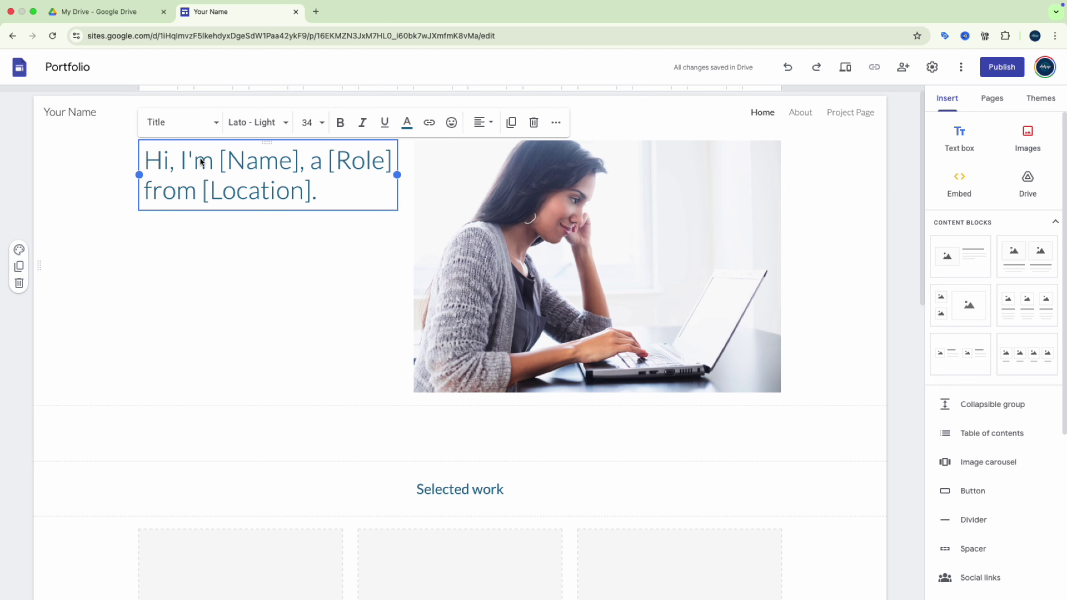
drag(219, 162, 297, 165)
key(BackSpace)
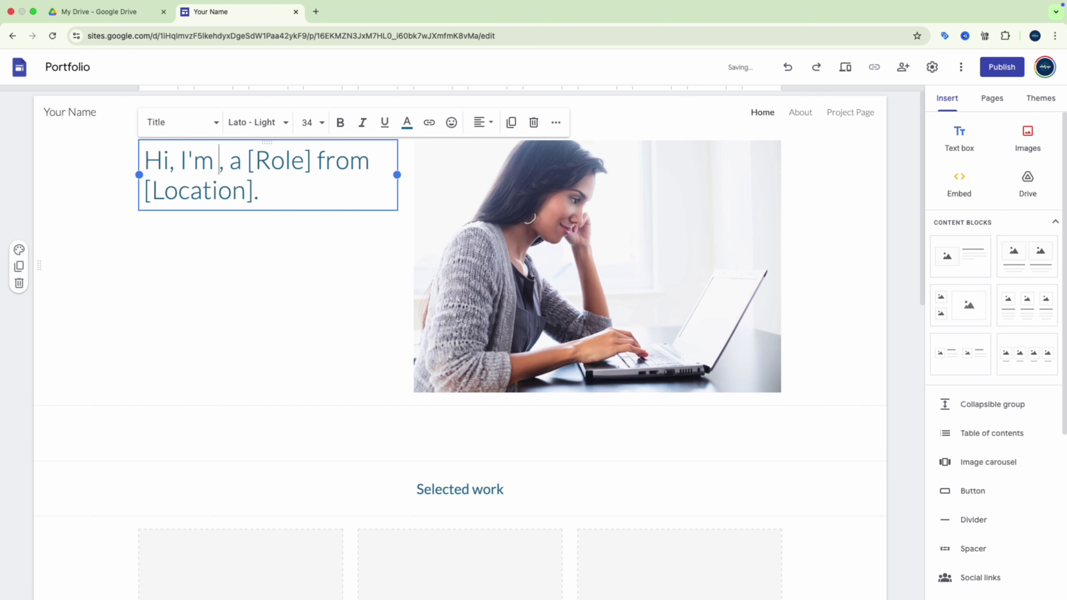
text(គមេនង)
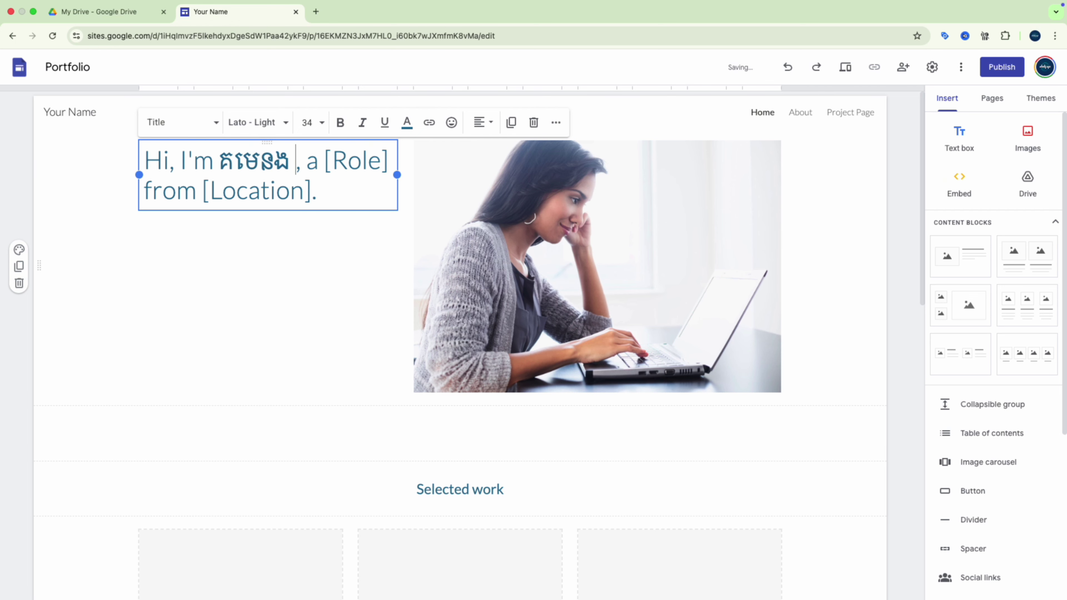
key(BackSpace)
key(BackSpace)
key(BackSpace)
key(BackSpace)
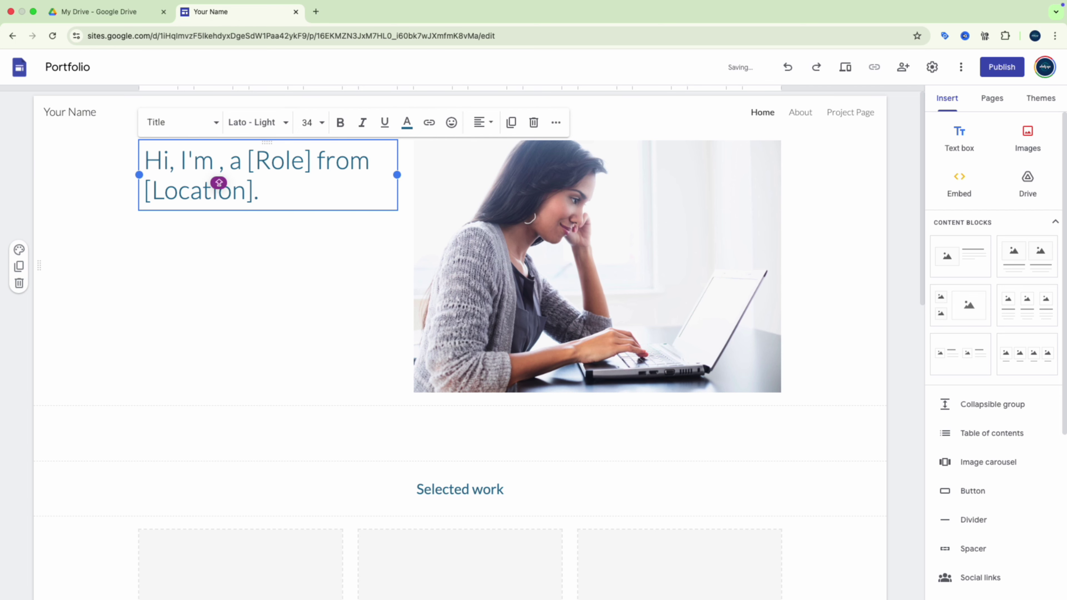
Step: Enter "Kmeng Digi" as the name in the heading and replace the [Role] placeholder with "Digital Marketer"
text(Kmeng )
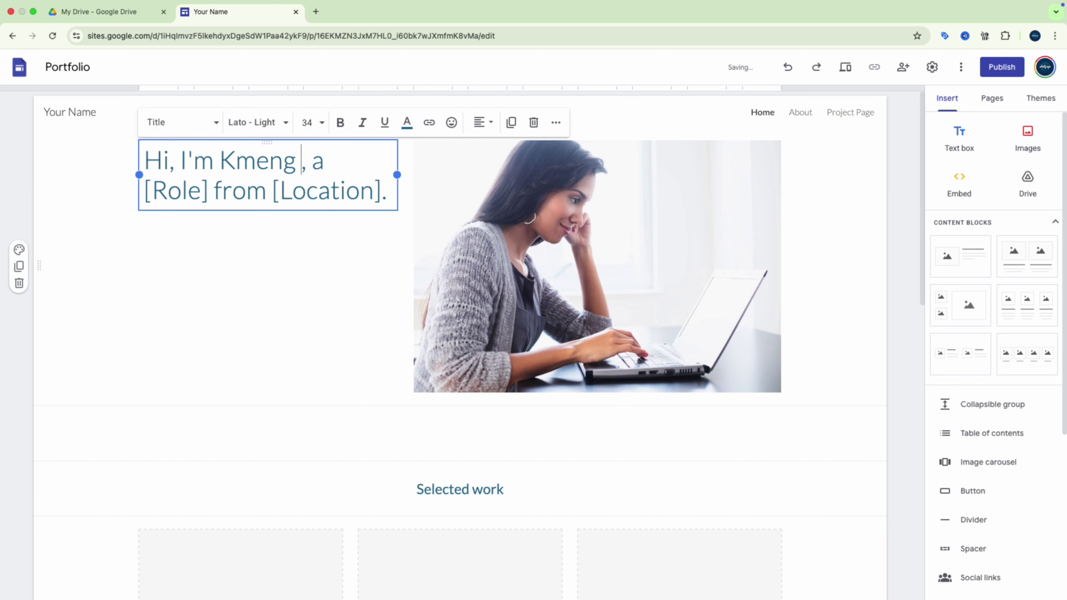
text(Digi)
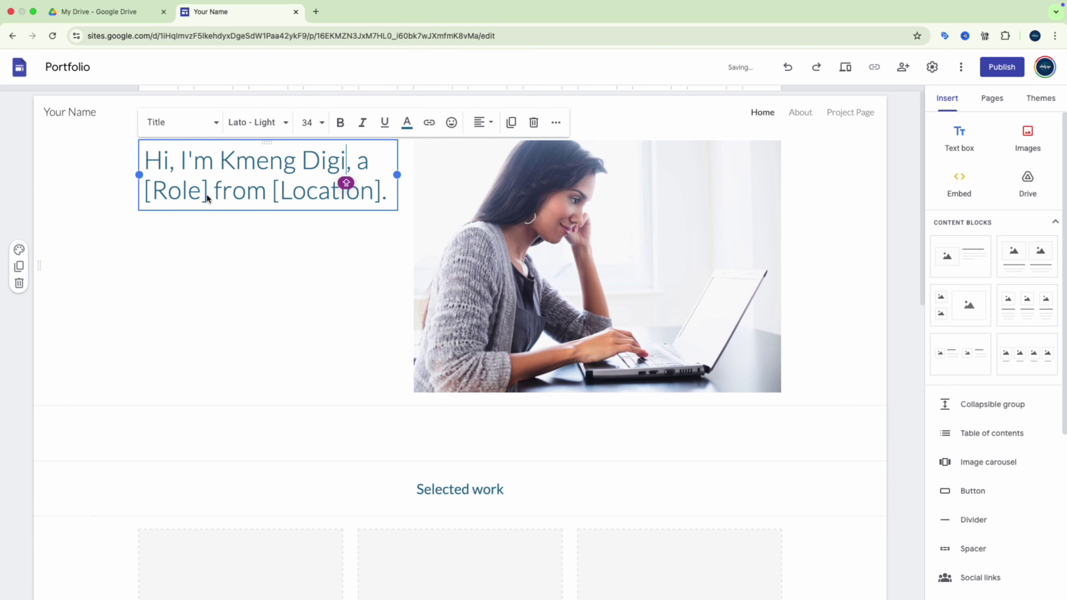
drag(209, 200, 148, 195)
key(BackSpace)
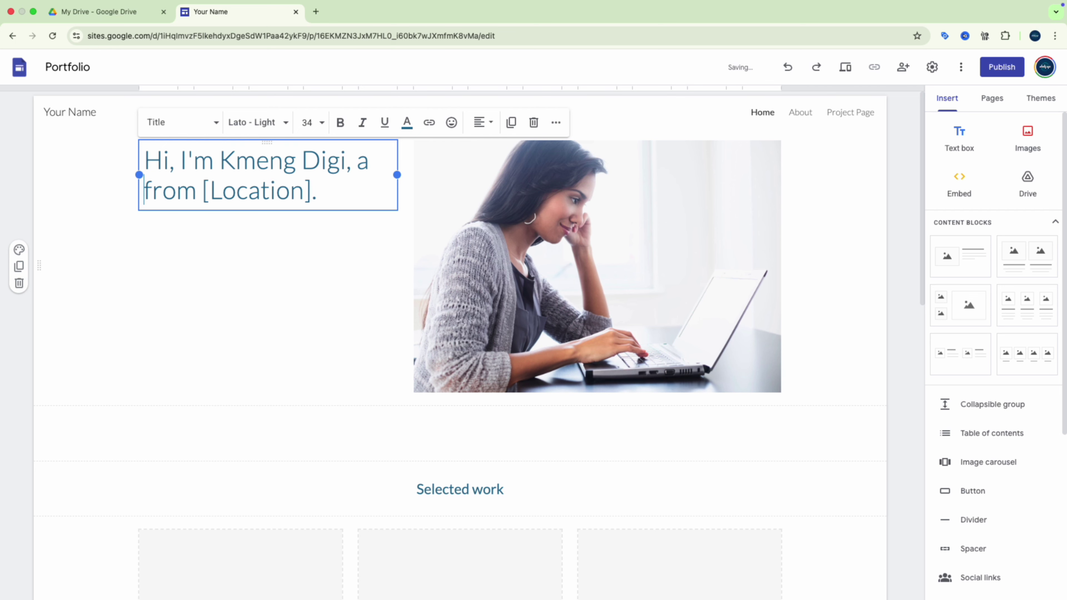
text(Digi)
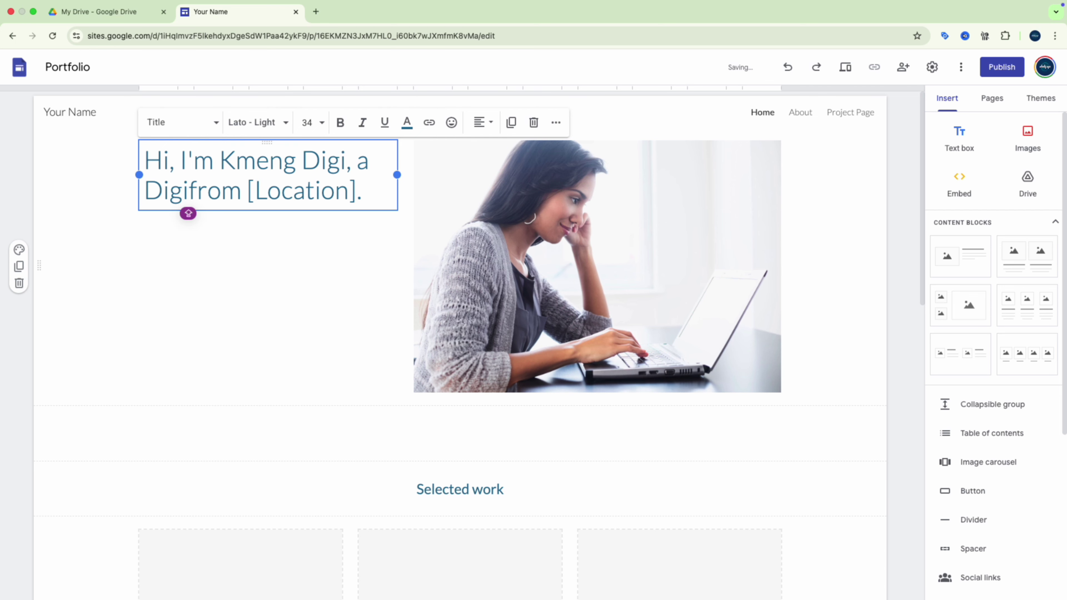
text(tal M)
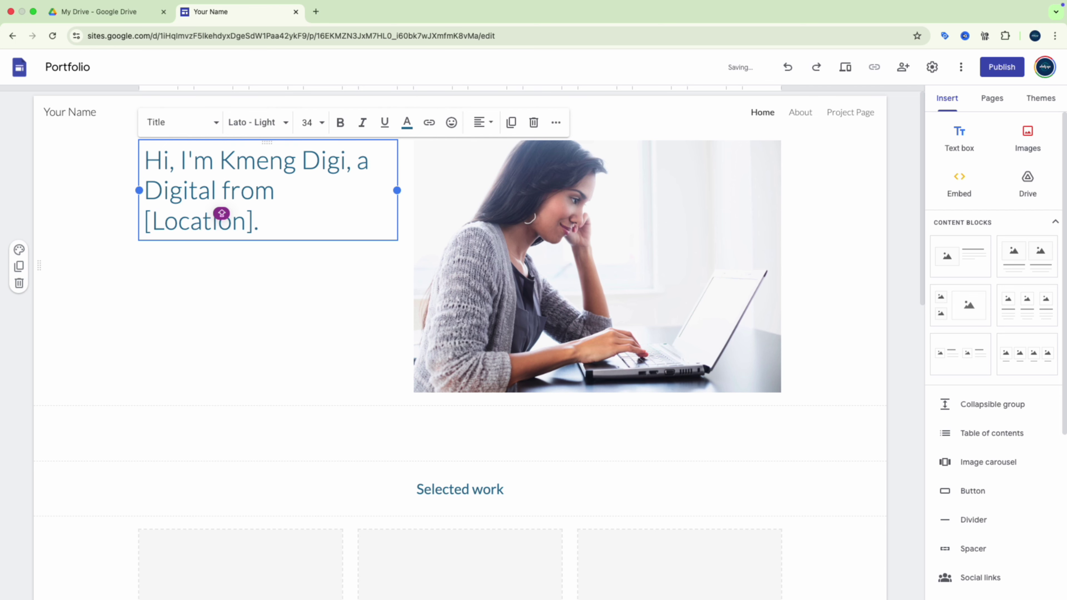
text(arket)
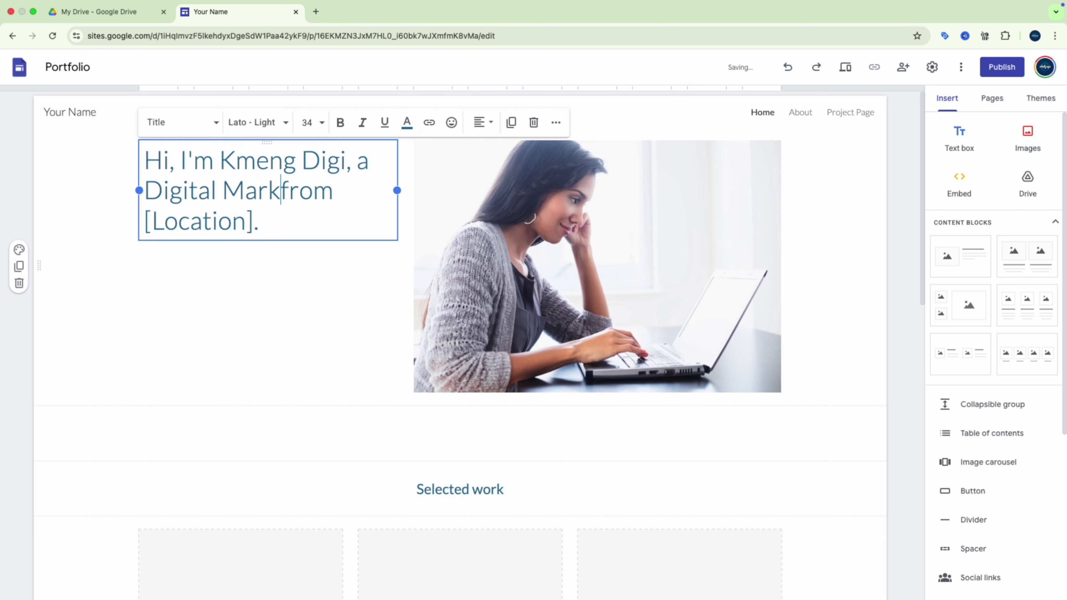
text(e)
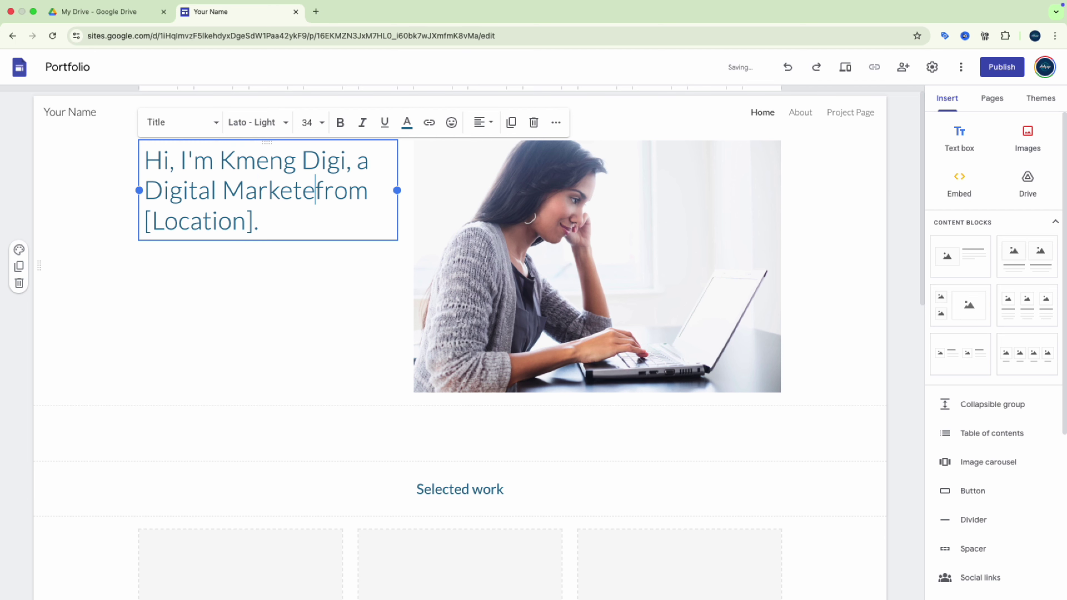
key(Caps_Lock)
text(r)
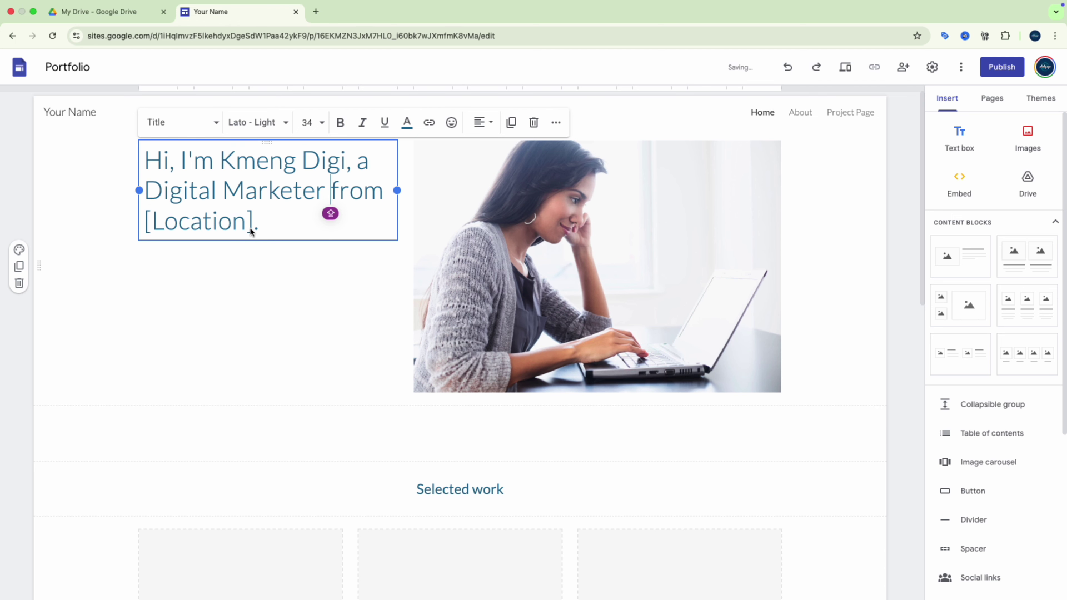
Step: Replace the [Location] placeholder in the heading with "PP", keeping the closing full stop
drag(254, 229, 143, 228)
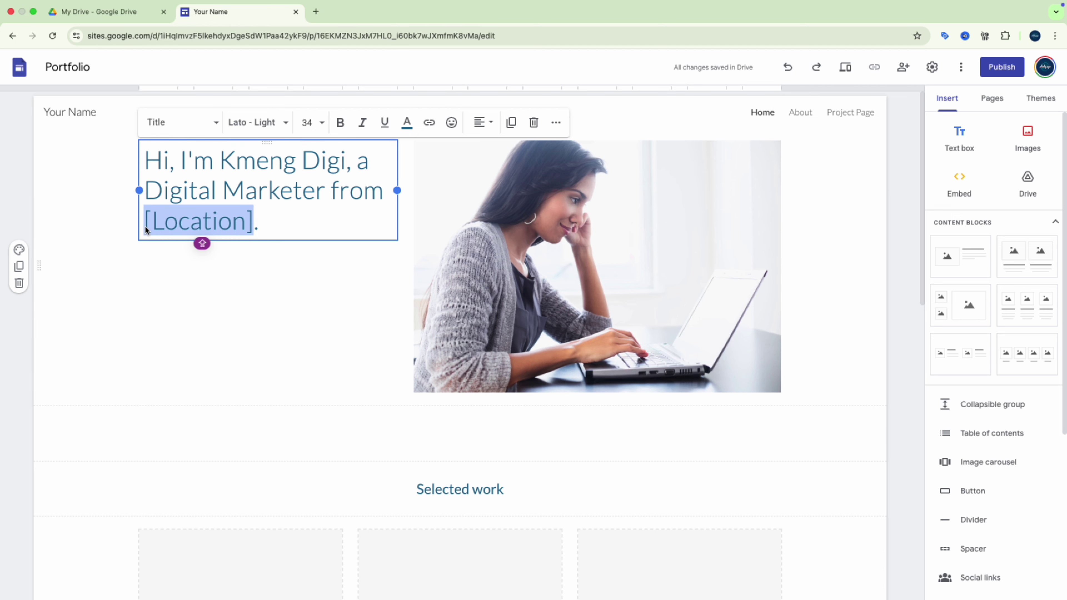
key(BackSpace)
text(Ph.)
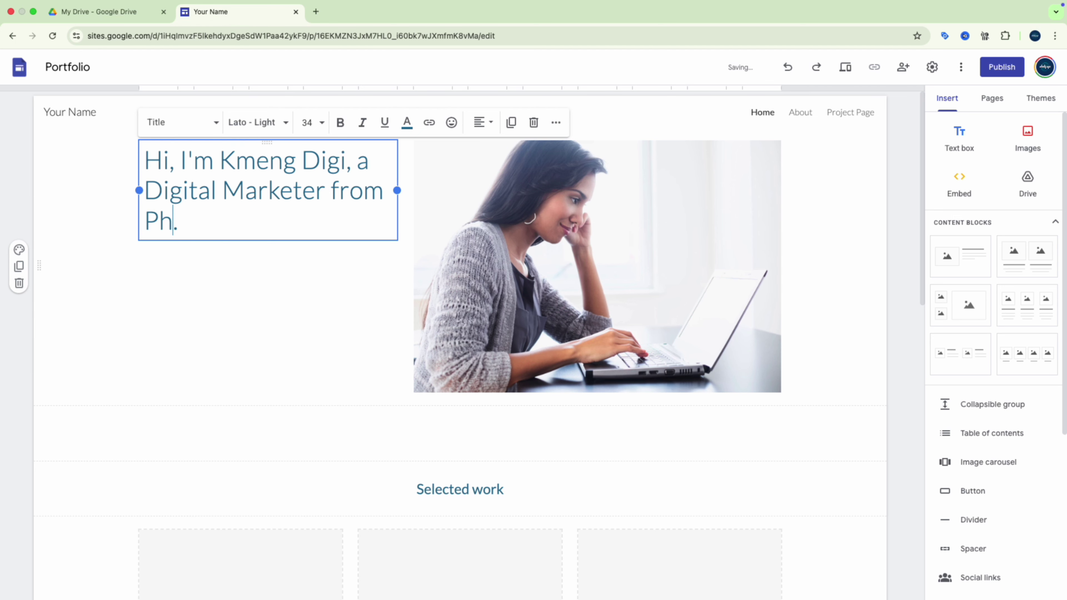
key(BackSpace)
text(P)
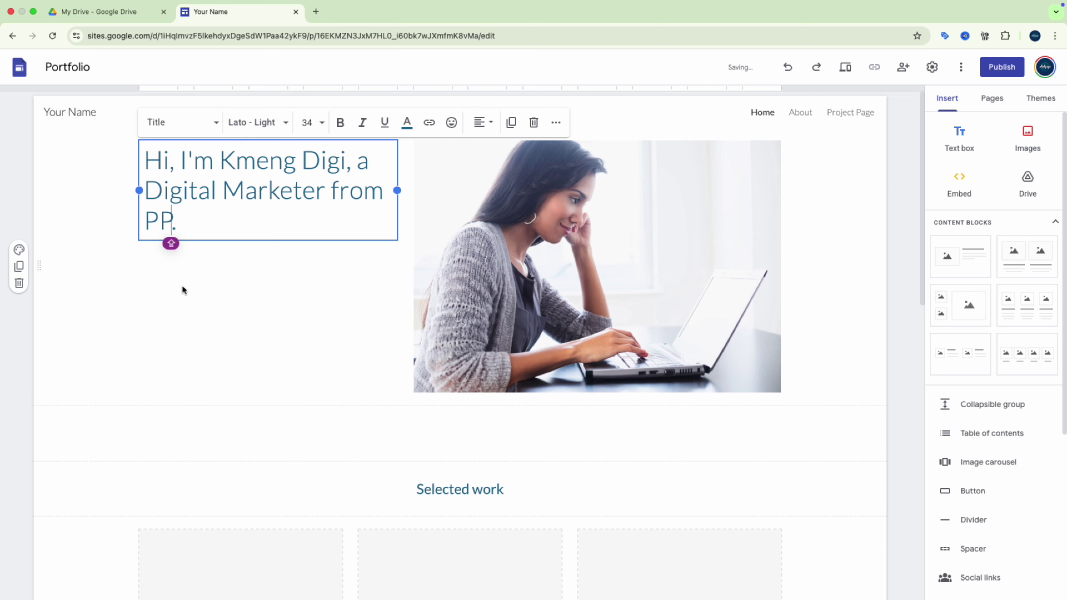
click(61, 241)
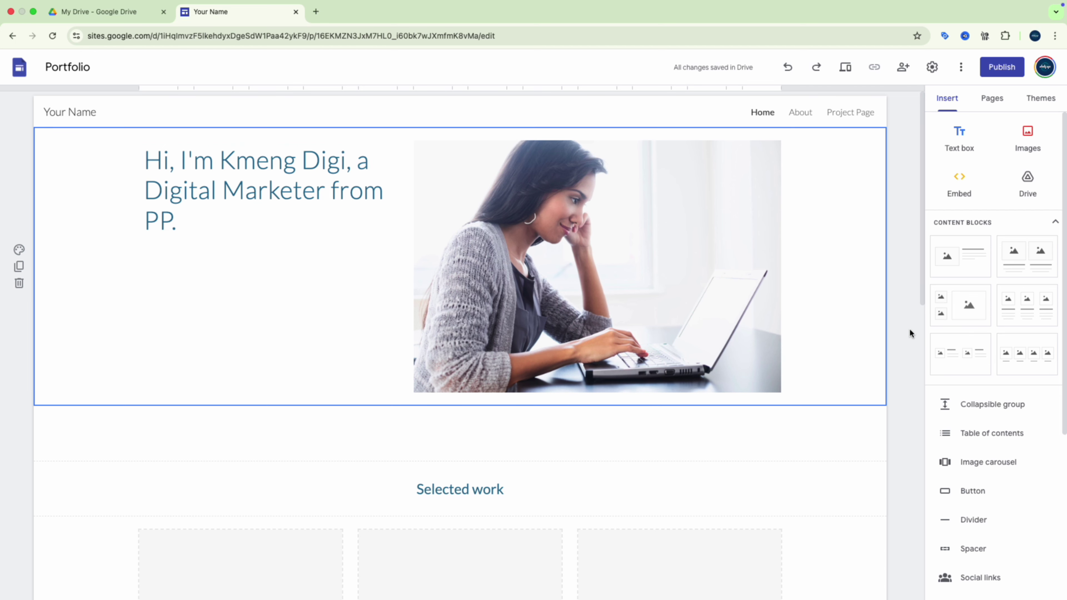
Step: Replace the photo beside the heading with the image 2025-05-08 07.42.59.jpg uploaded from the Downloads folder
click(551, 251)
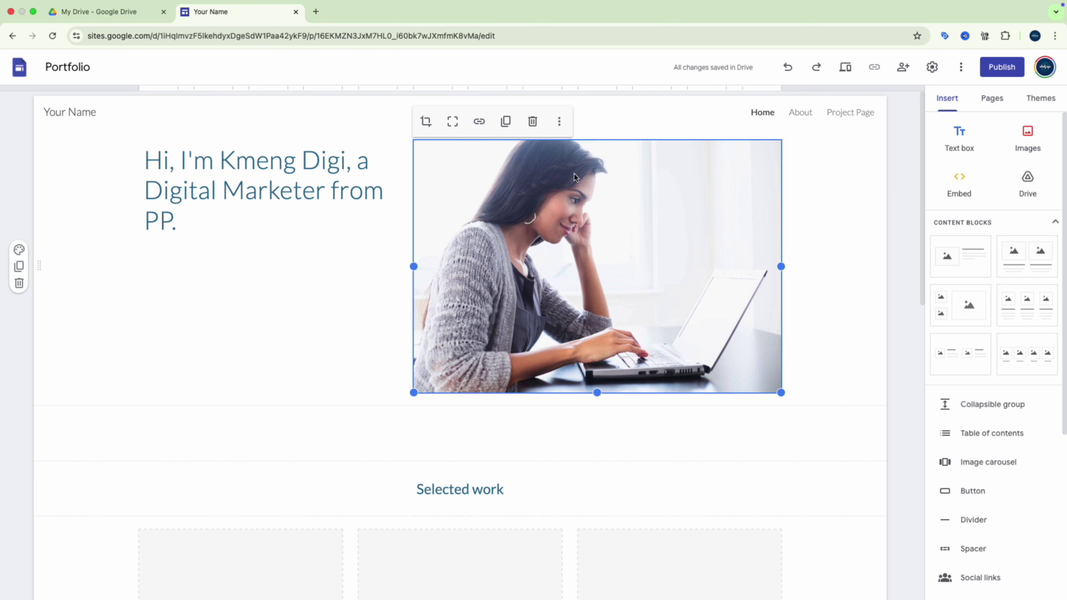
click(565, 125)
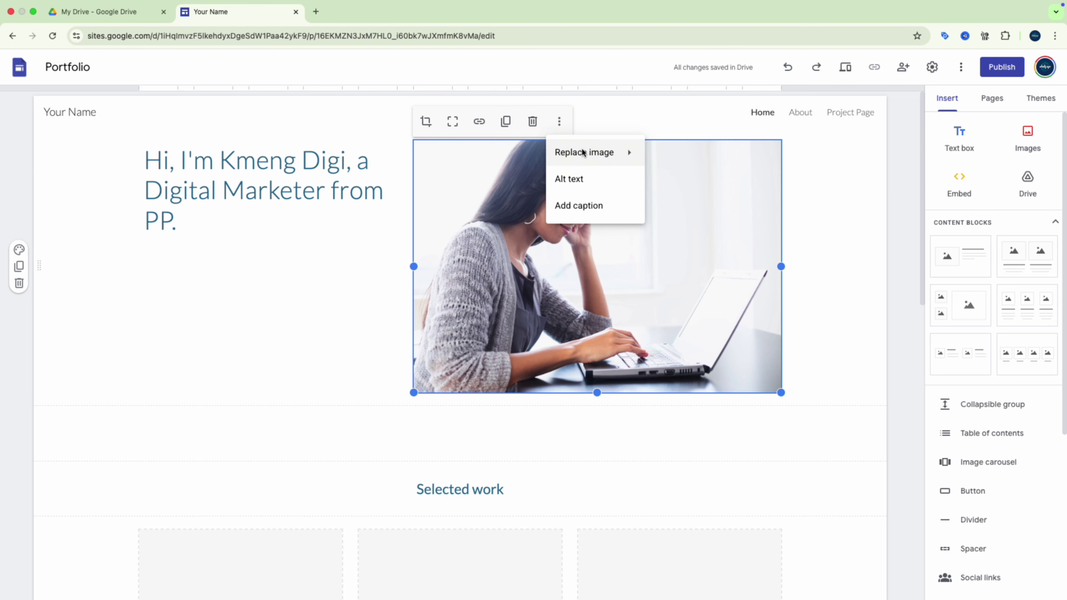
mouse_move(614, 156)
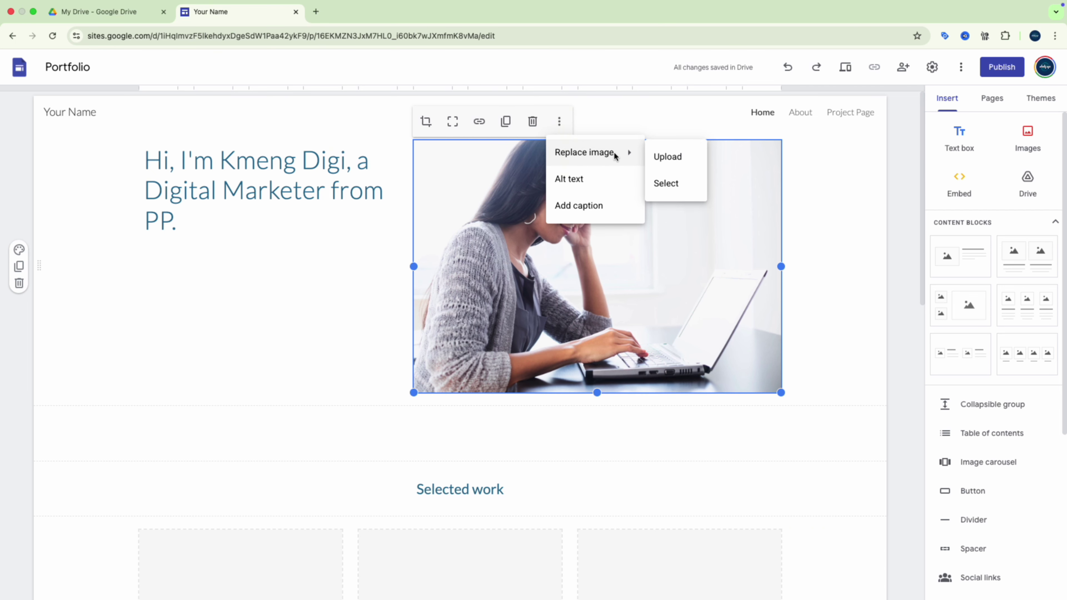
click(677, 158)
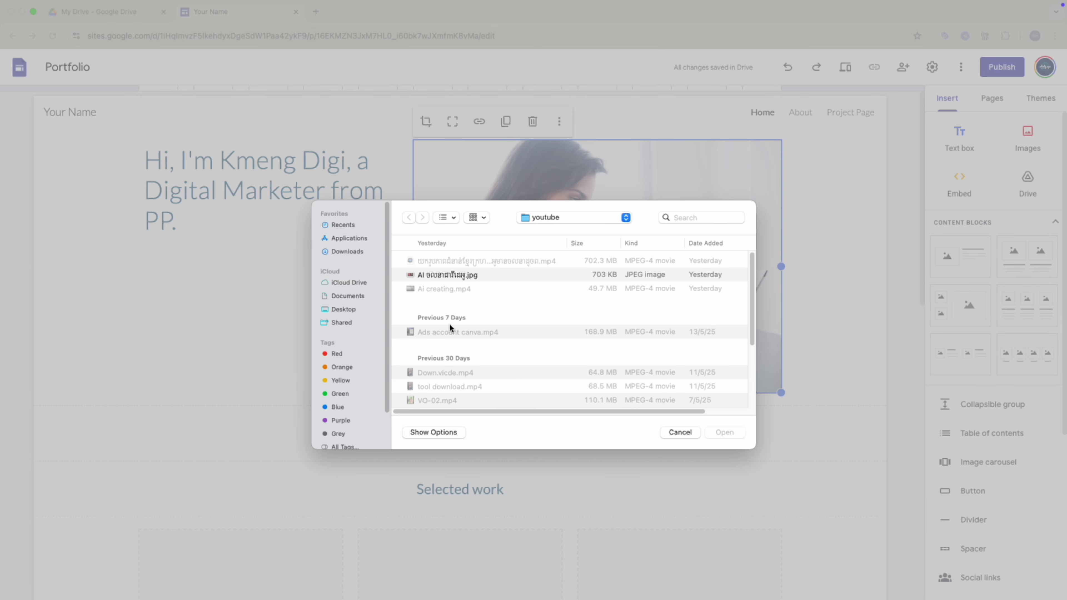
scroll(453, 363, down, 5)
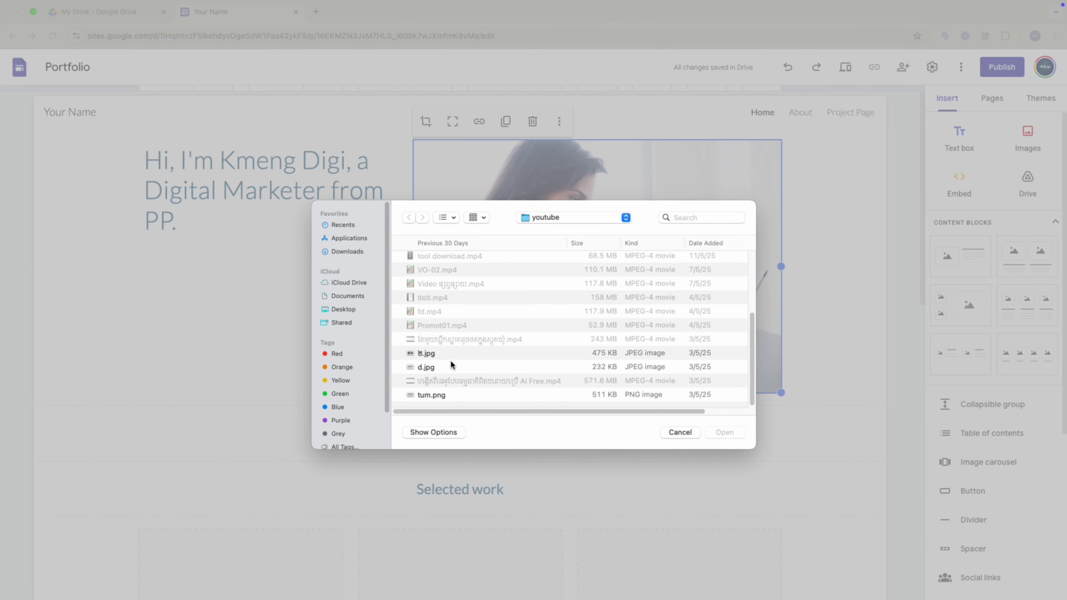
click(361, 251)
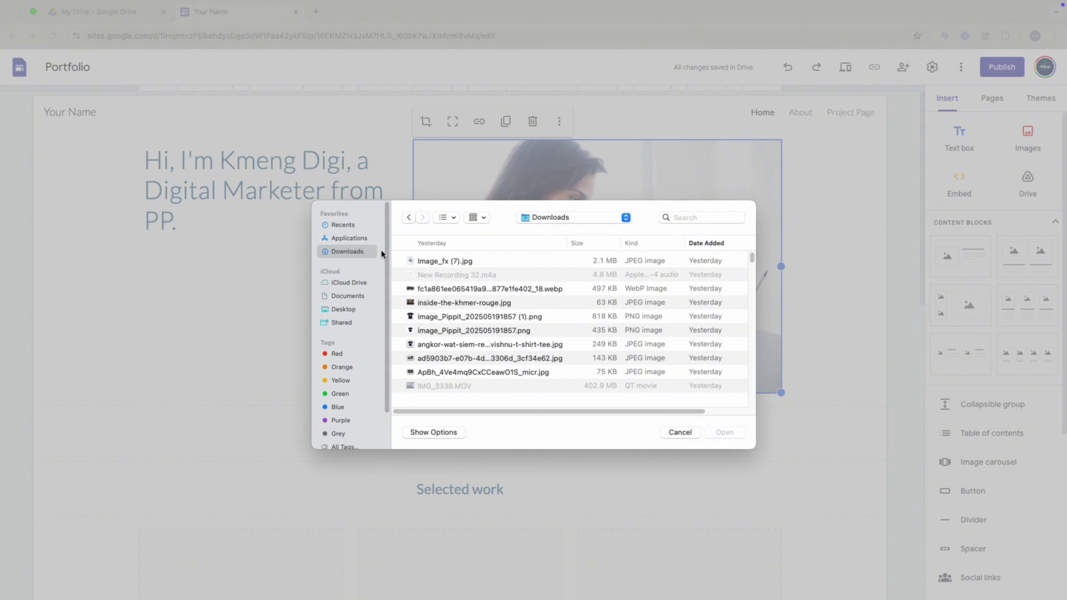
scroll(444, 322, down, 4)
click(433, 335)
scroll(434, 349, down, 5)
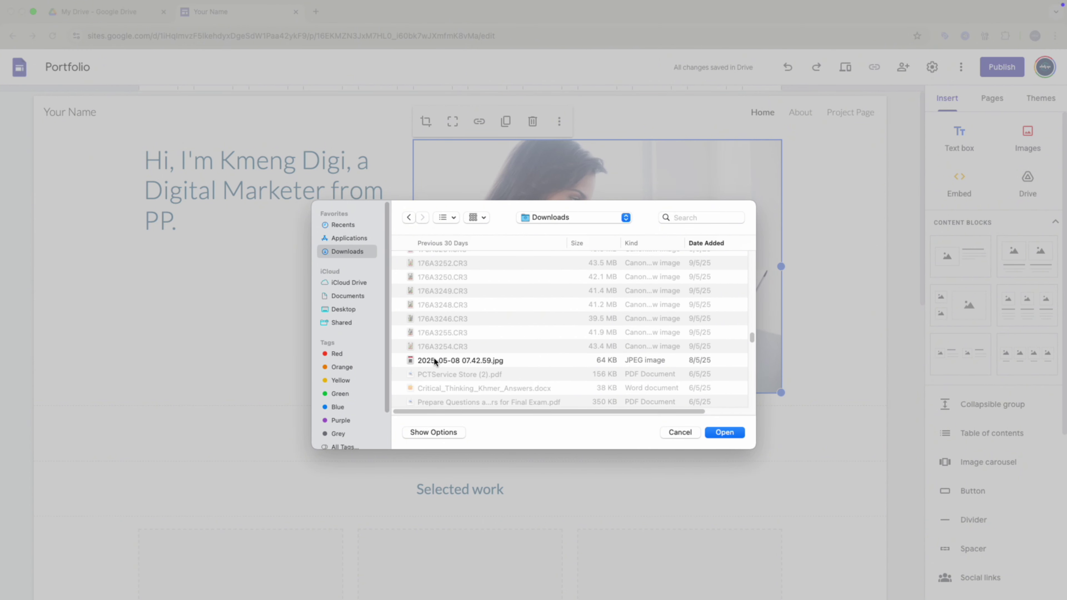
click(436, 358)
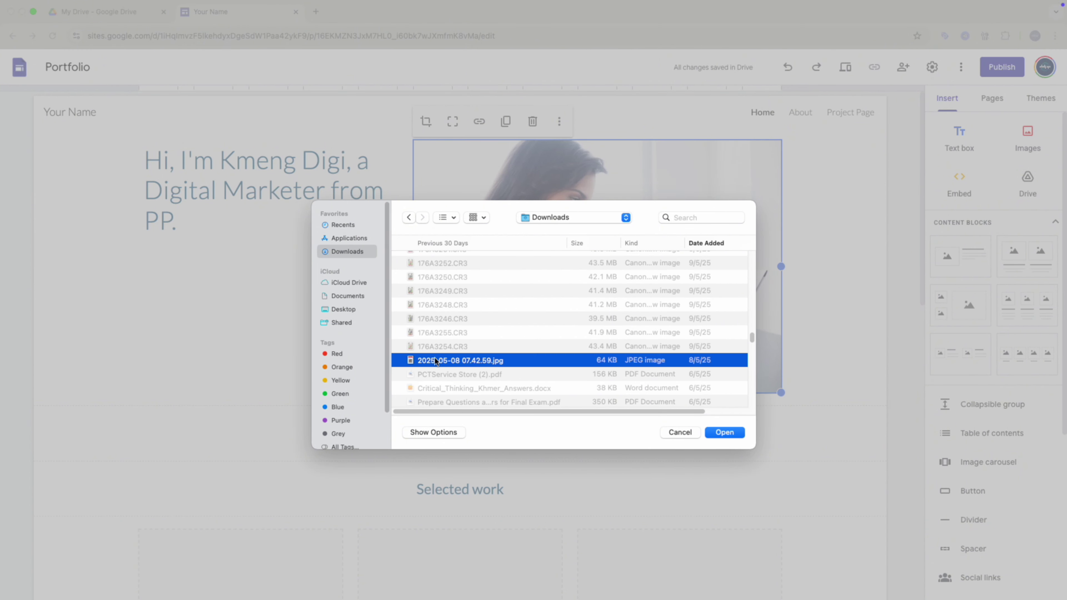
click(739, 432)
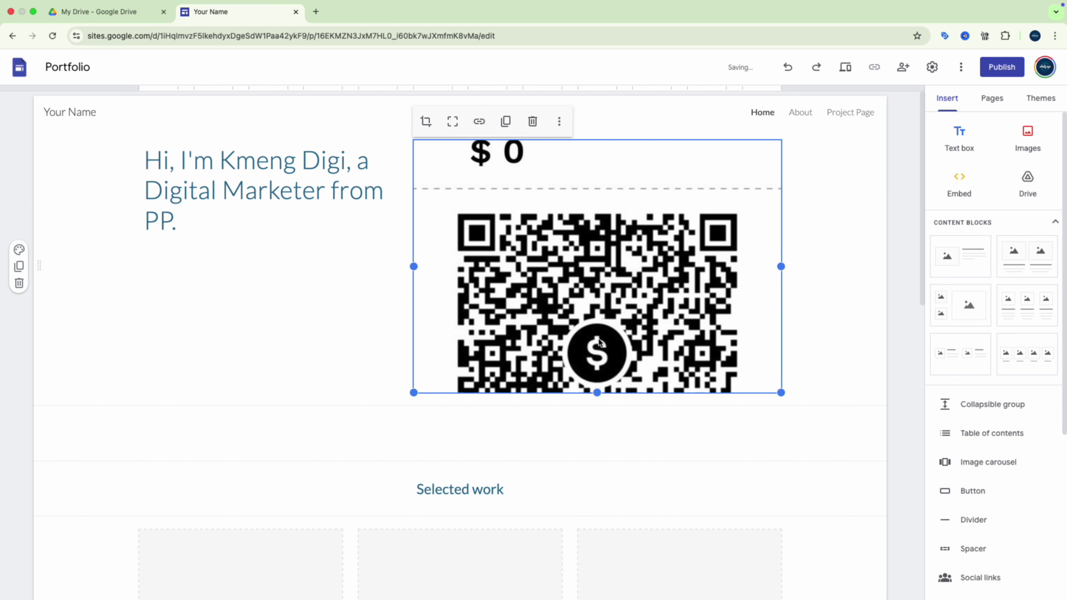
drag(596, 393, 596, 393)
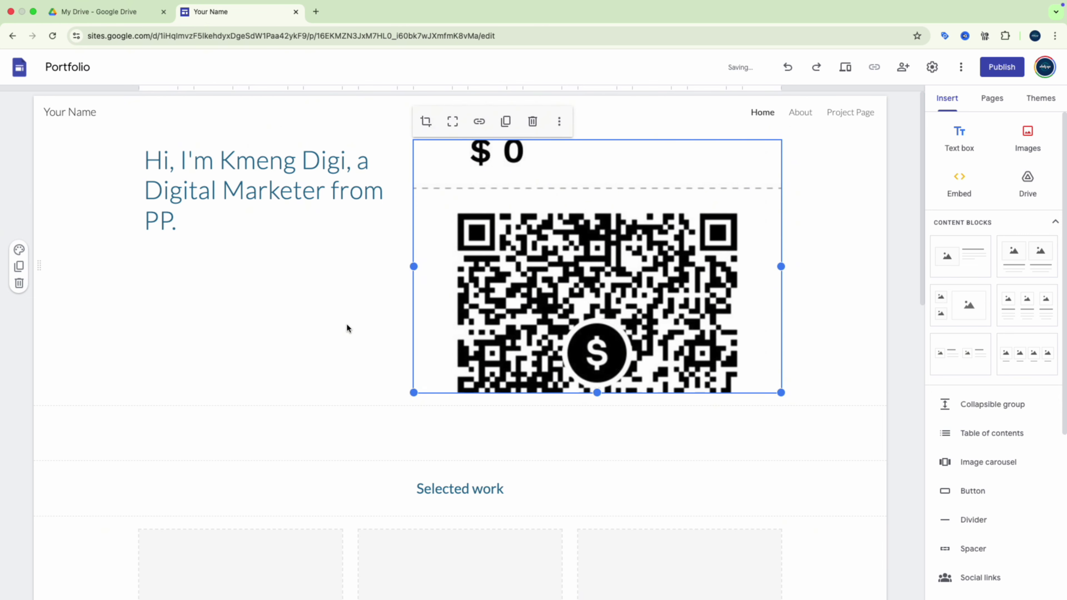
click(348, 327)
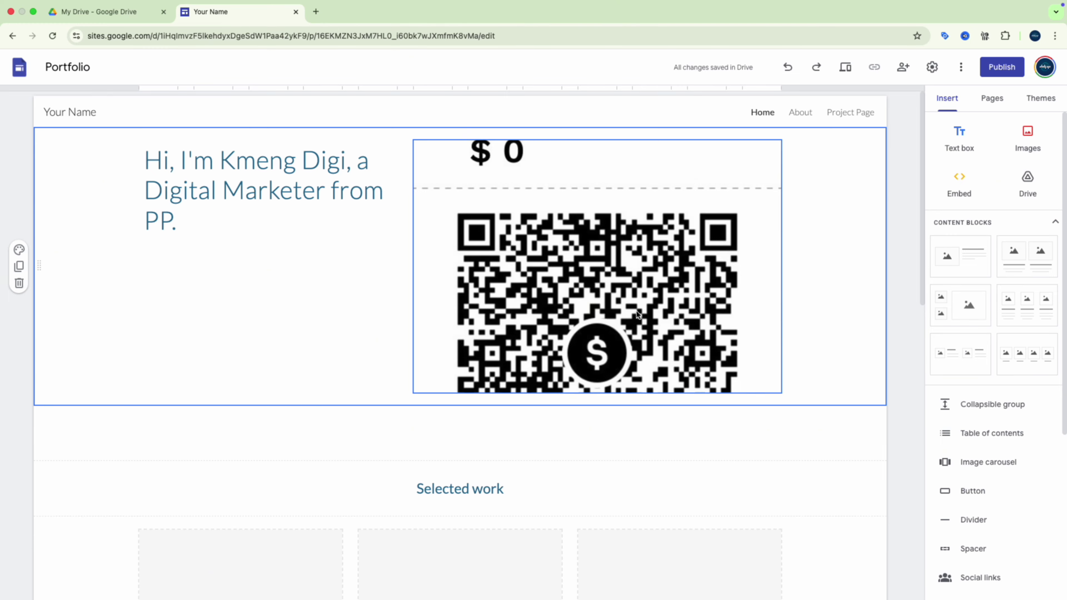
Step: Look through the home page from the heading to the contact line, including the presentation source offered for the first Selected work placeholder
scroll(596, 409, down, 15)
scroll(596, 410, up, 5)
scroll(364, 298, up, 3)
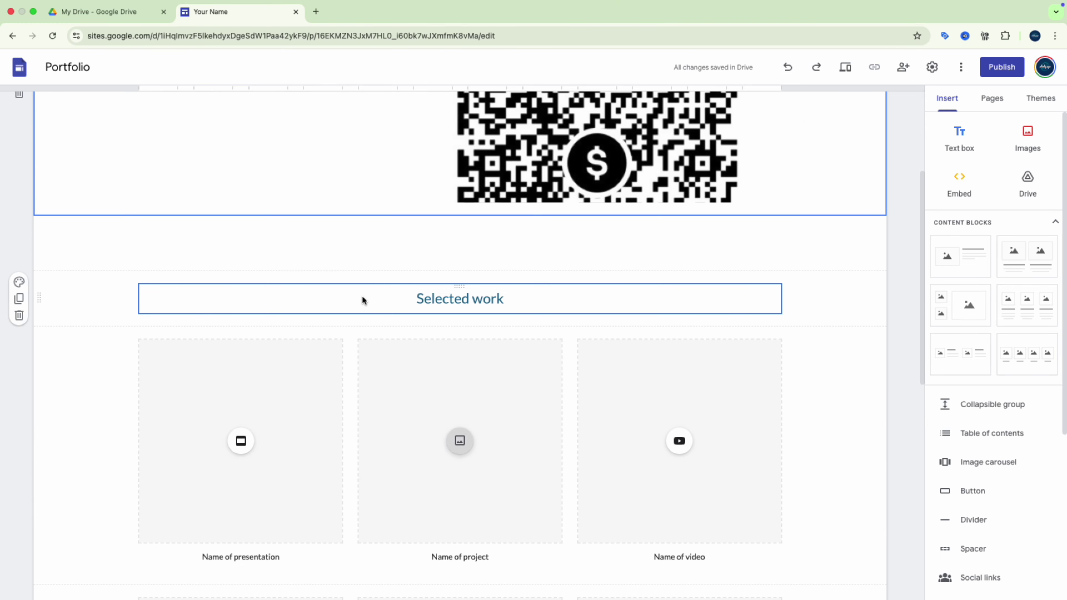
scroll(574, 319, up, 4)
scroll(573, 319, down, 8)
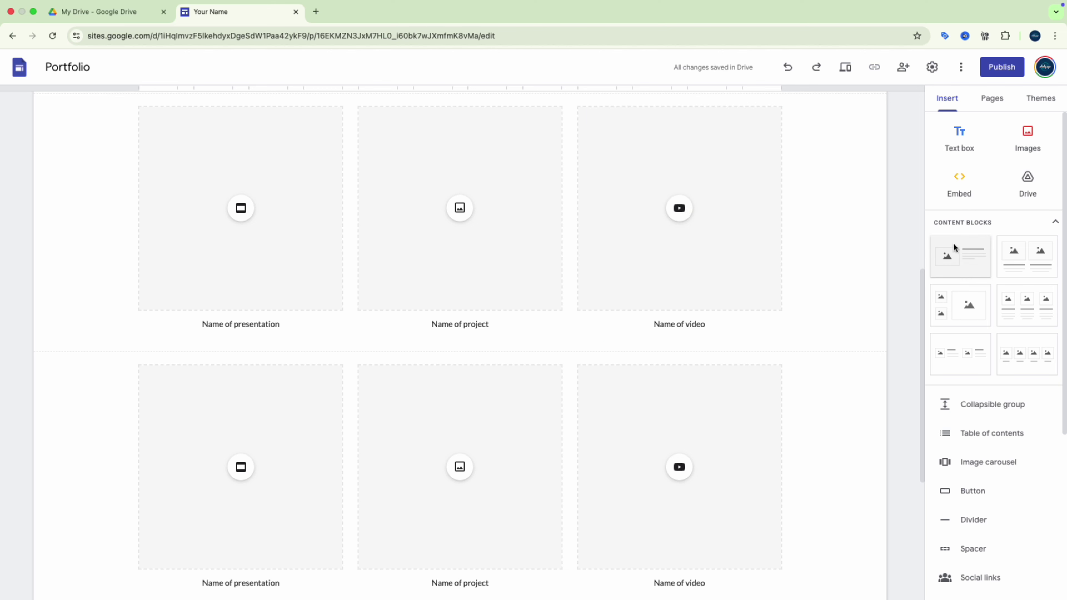
scroll(501, 216, up, 1)
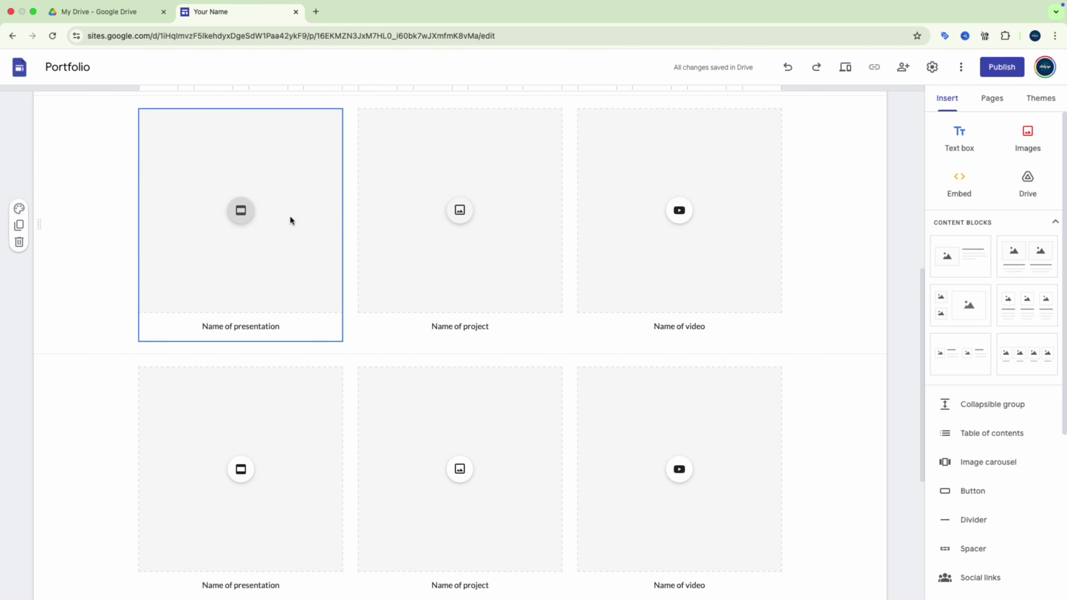
click(241, 212)
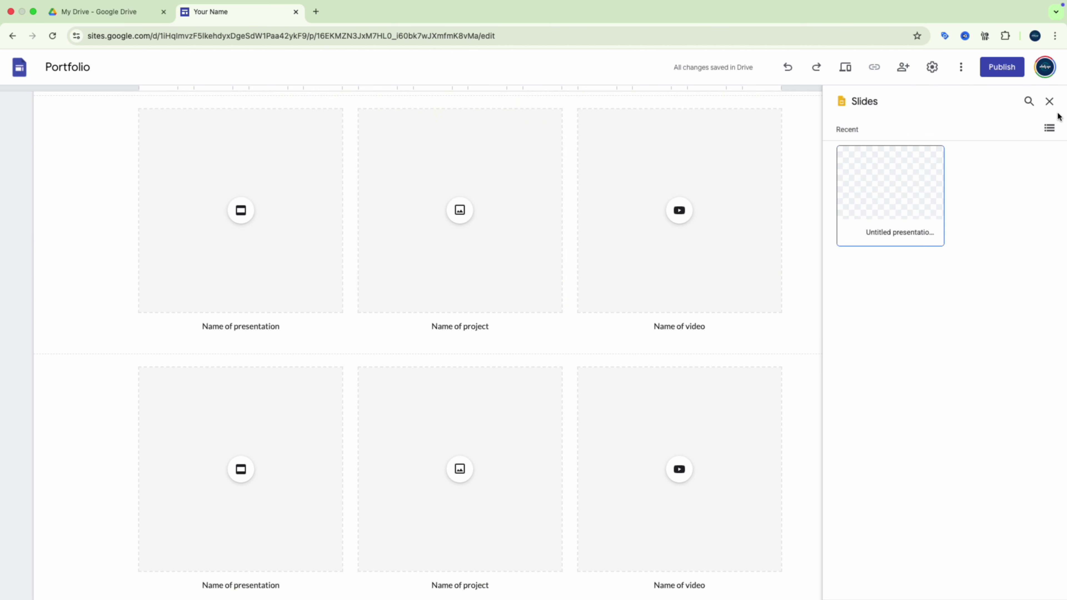
click(1051, 102)
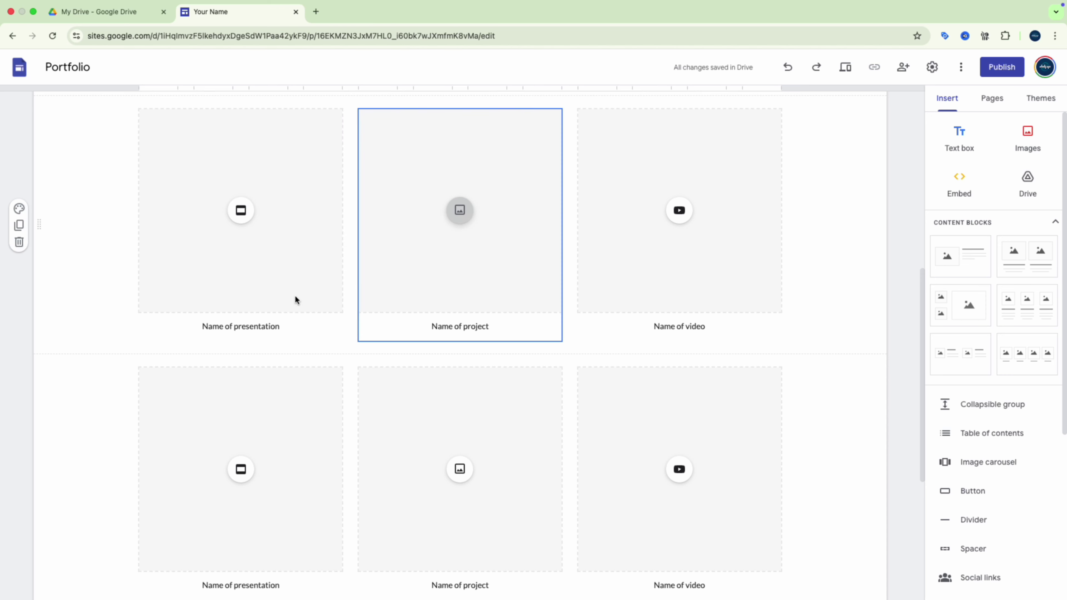
scroll(626, 208, up, 10)
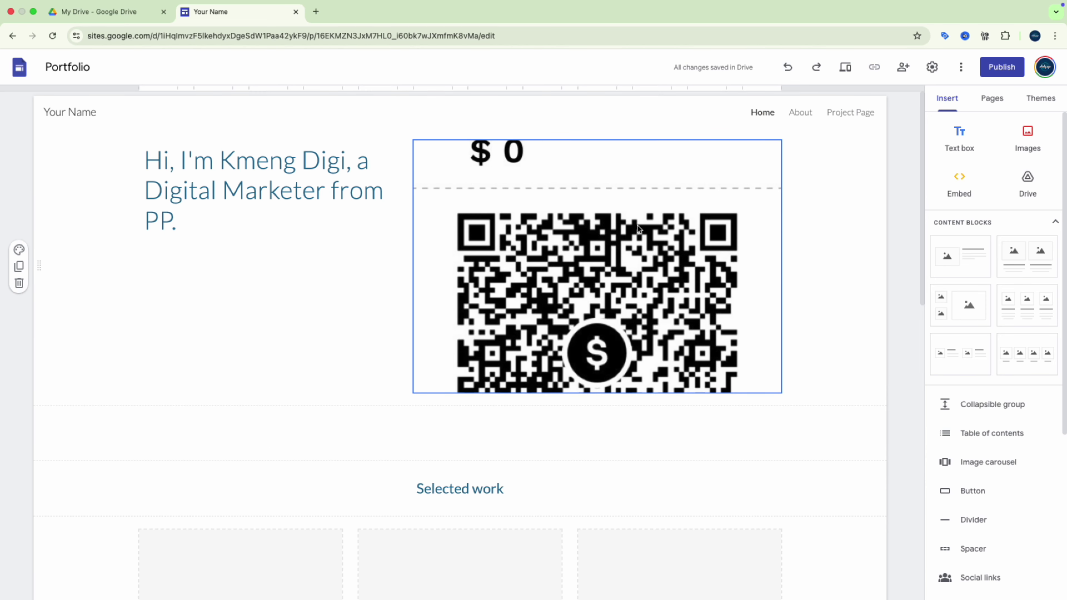
scroll(488, 304, down, 8)
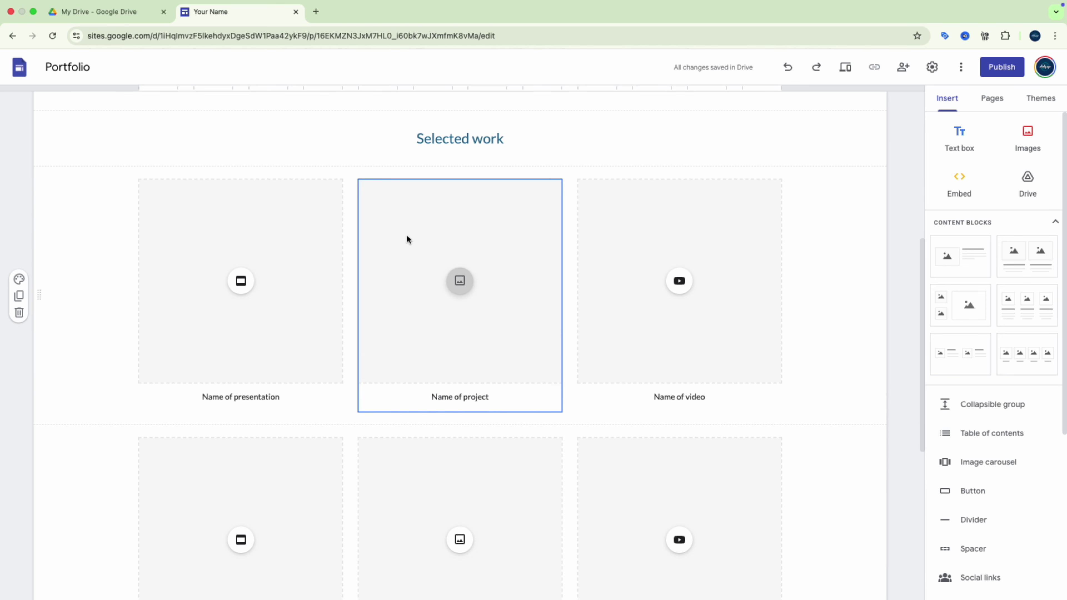
scroll(406, 239, down, 2)
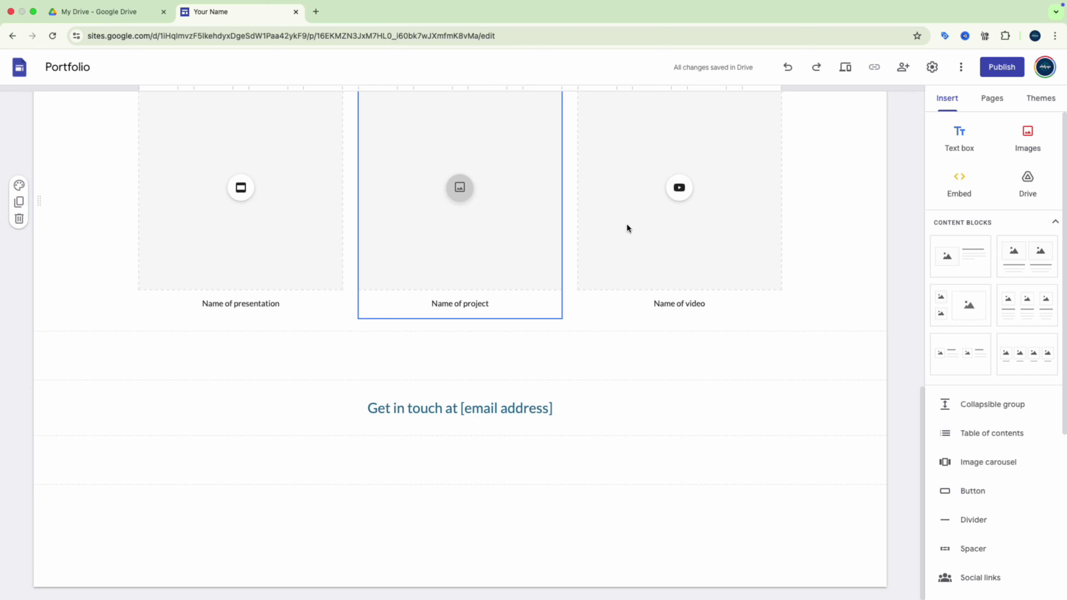
scroll(626, 228, up, 10)
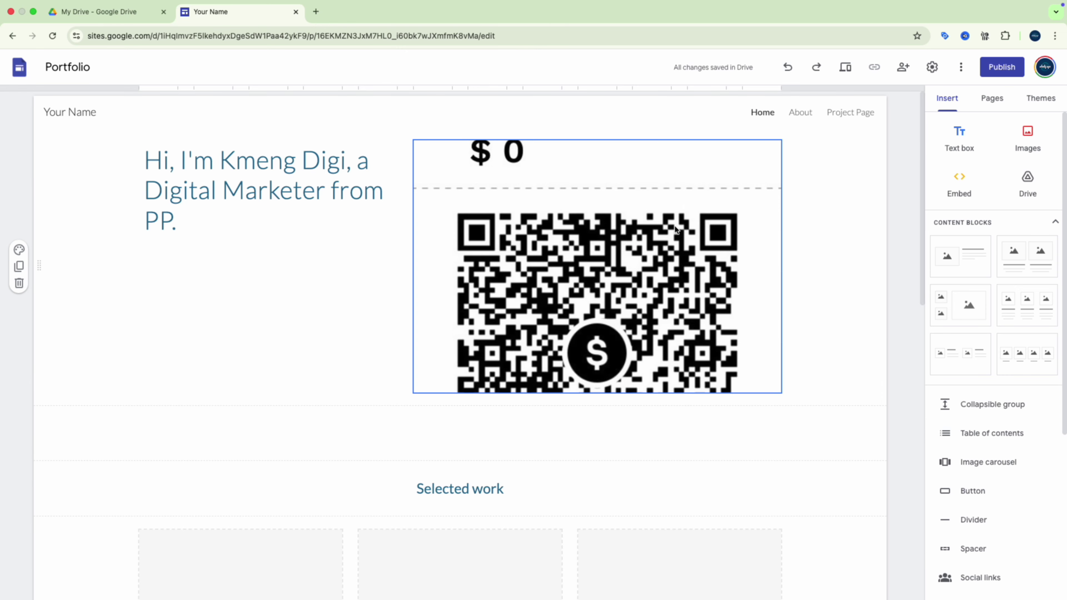
Step: Open the About page and look through its statement, clients, work experience and education sections
click(804, 112)
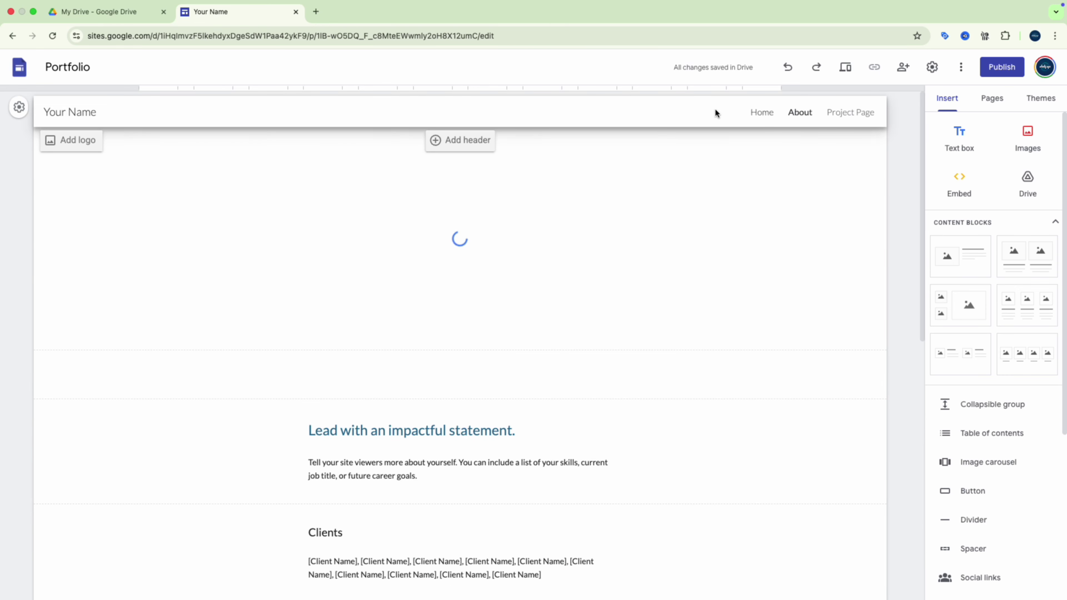
scroll(569, 361, down, 4)
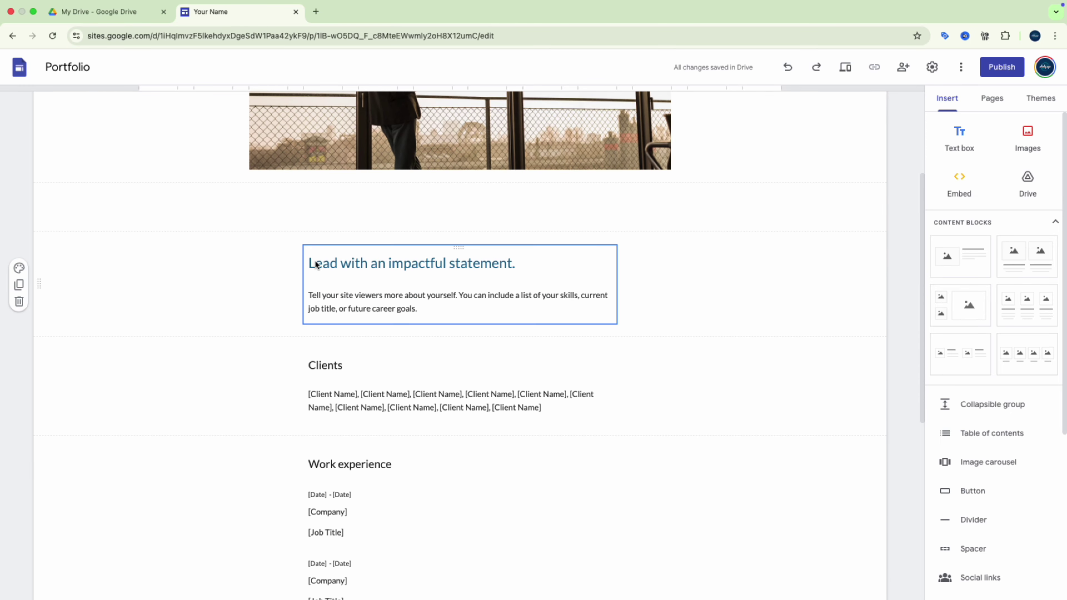
scroll(416, 436, down, 8)
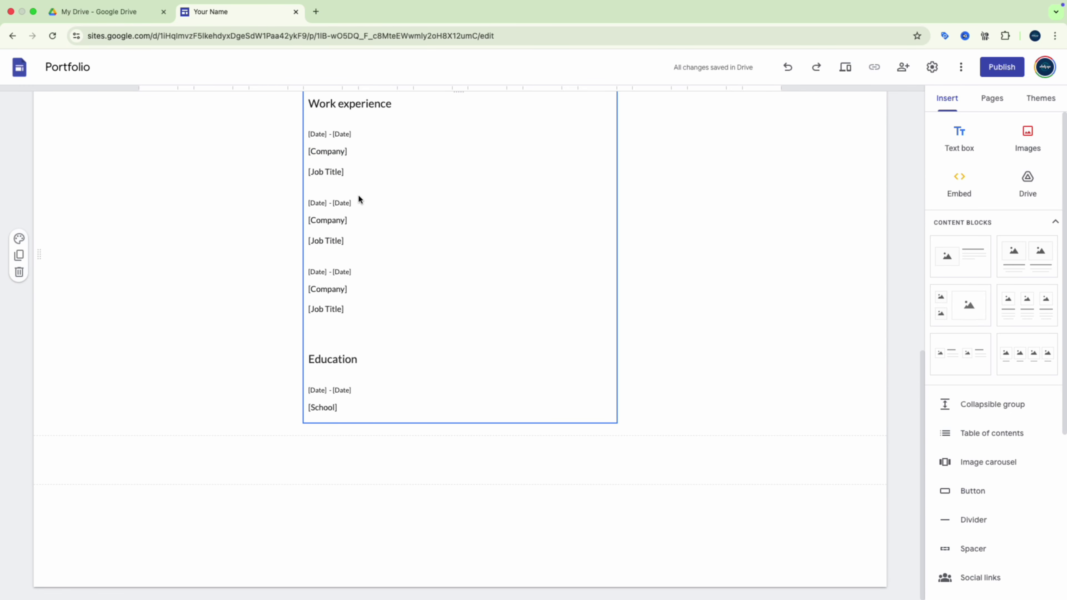
scroll(357, 195, up, 8)
scroll(855, 258, up, 3)
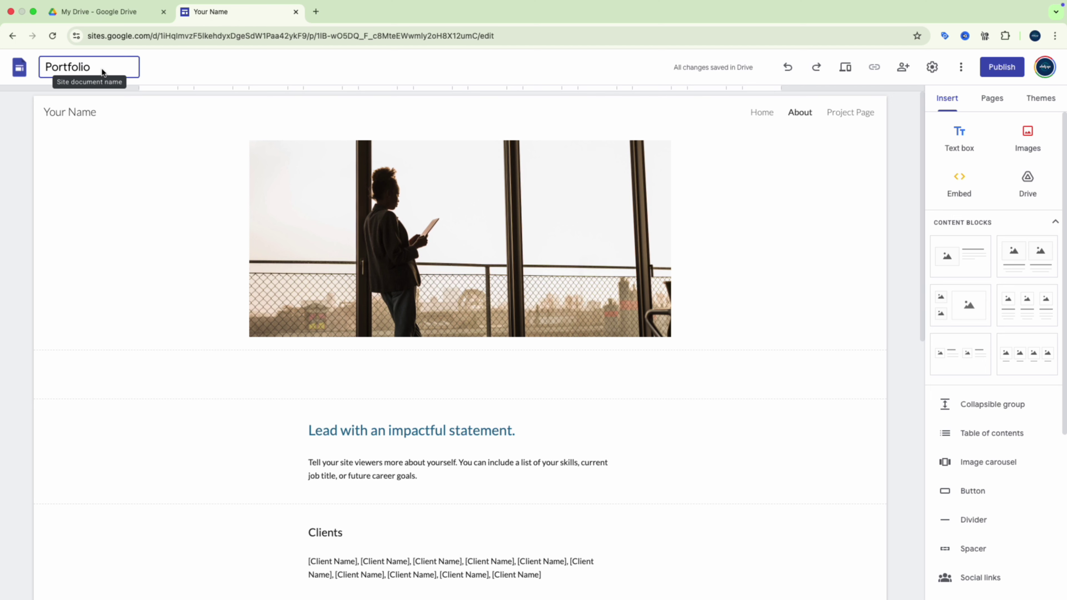
Step: Rename the site document as "kmeng Digi"
click(40, 73)
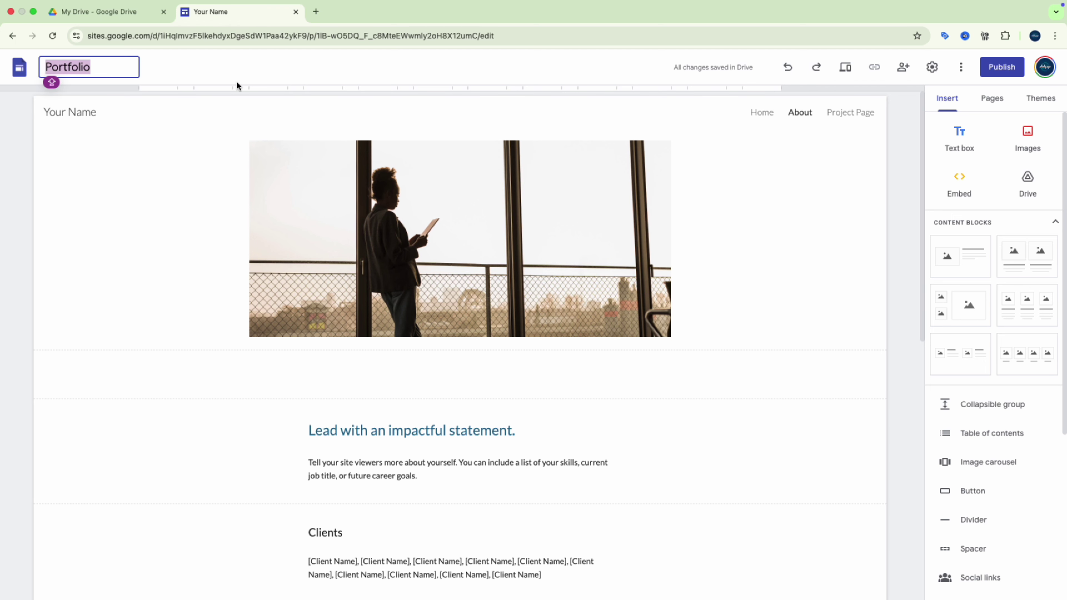
key(BackSpace)
text(k)
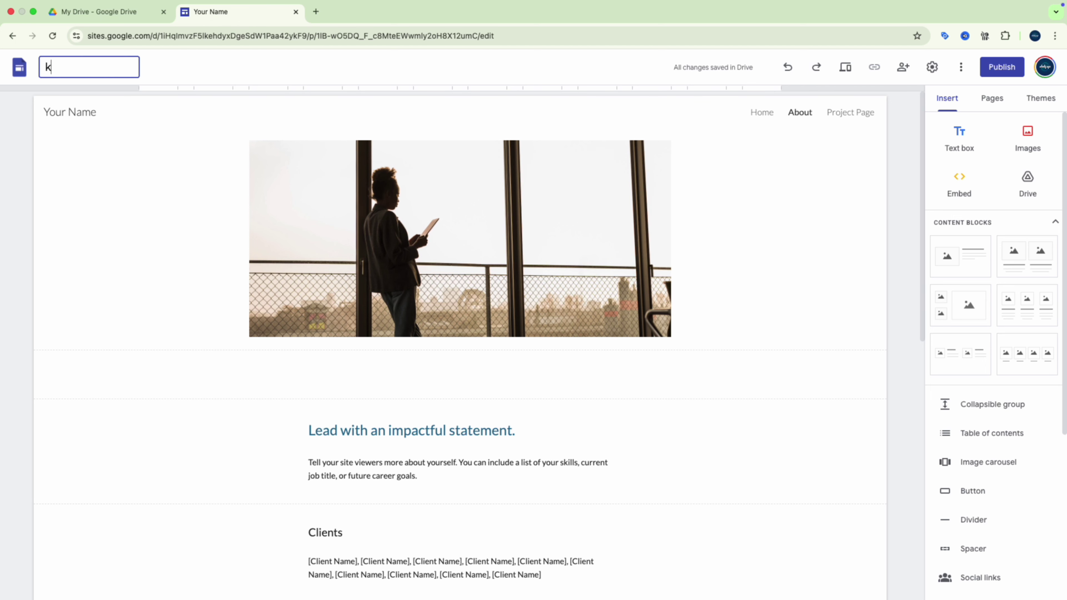
text(meng Digi)
Step: Copy the site document name and use it to replace "Your Name" as the site name in the page header
triple_click(59, 68)
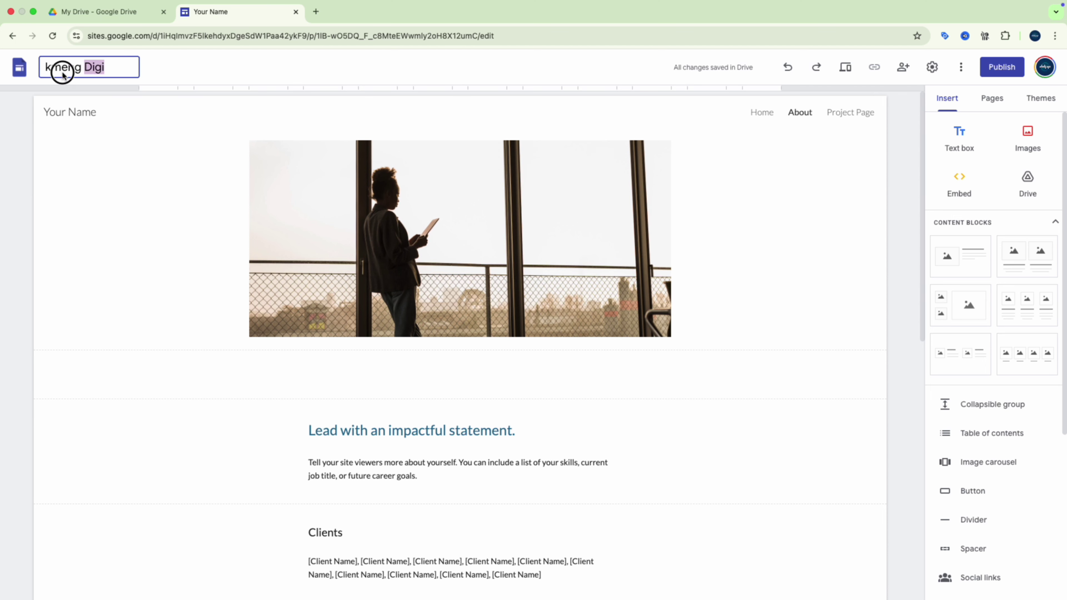
right_click(59, 69)
click(74, 159)
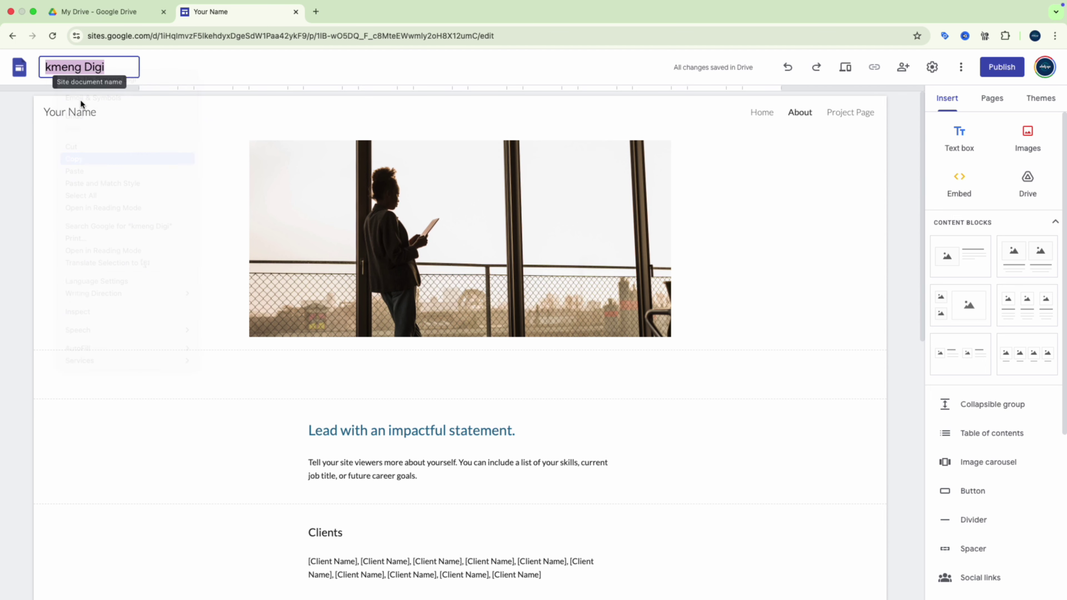
click(88, 113)
triple_click(59, 110)
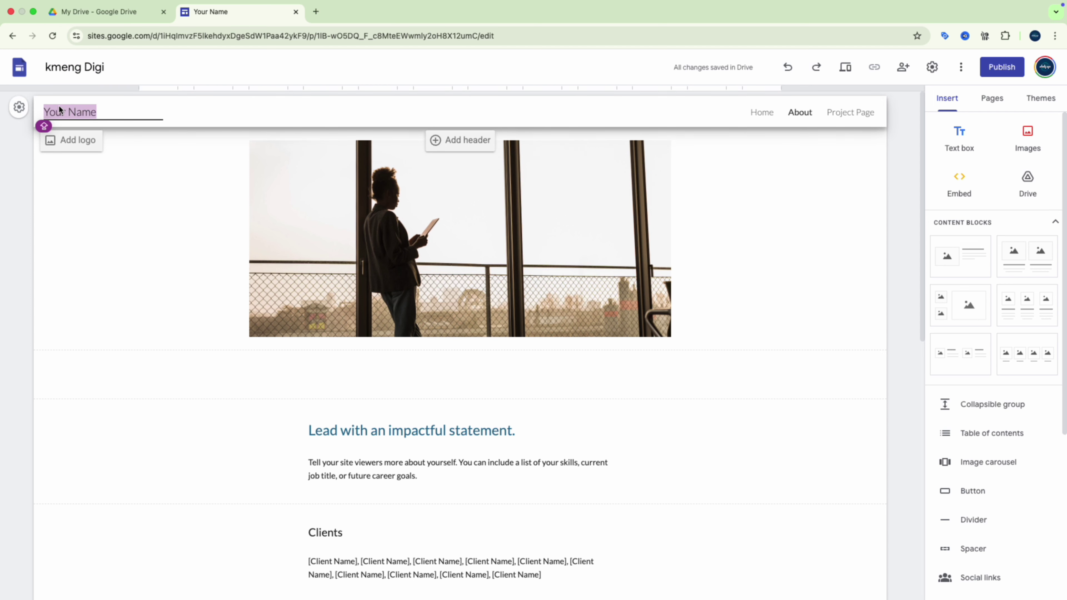
key(super+v)
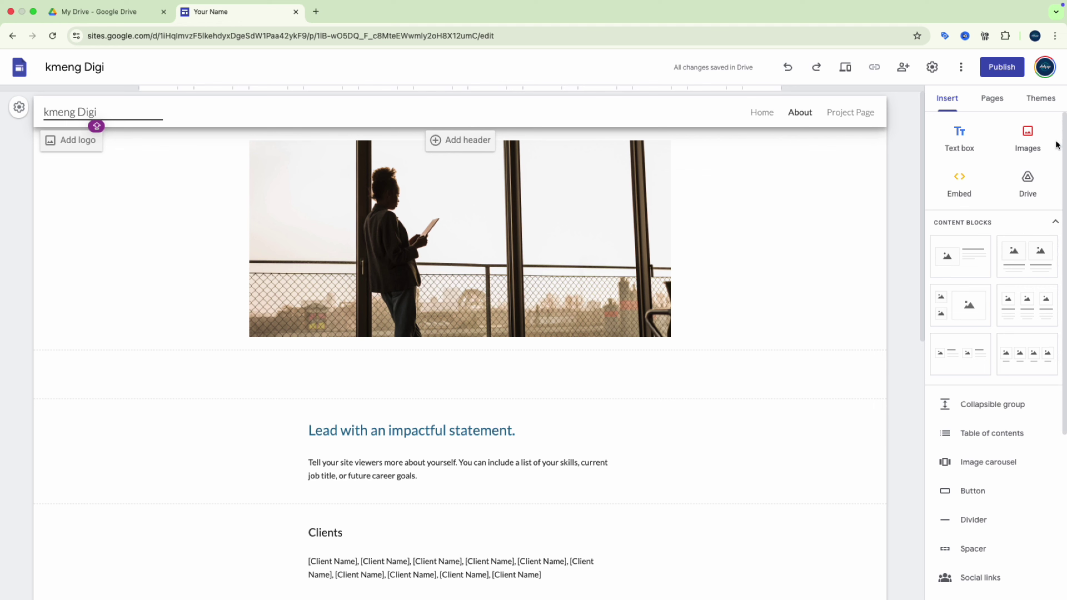
click(135, 141)
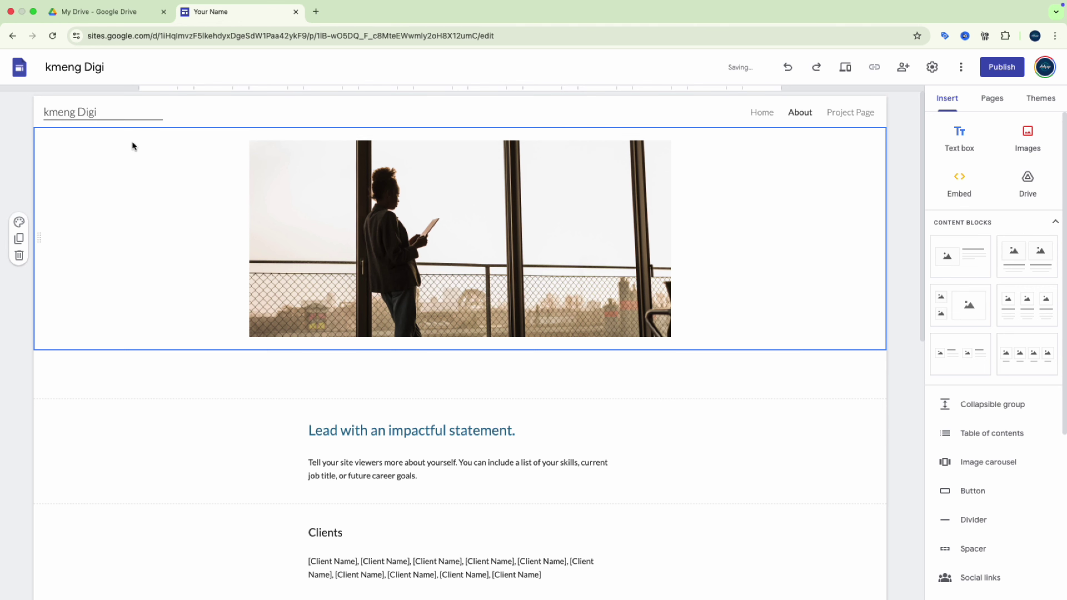
Step: Upload cover facebook-01.png from the "Desktop - mac's Mac mini" folder on the Desktop as the site logo
click(56, 142)
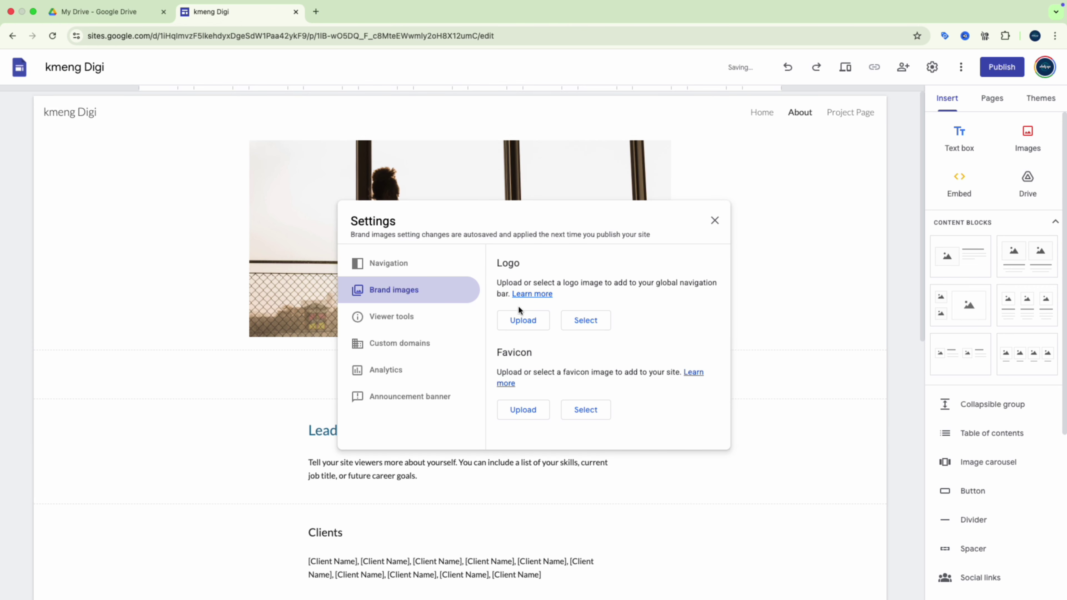
click(525, 320)
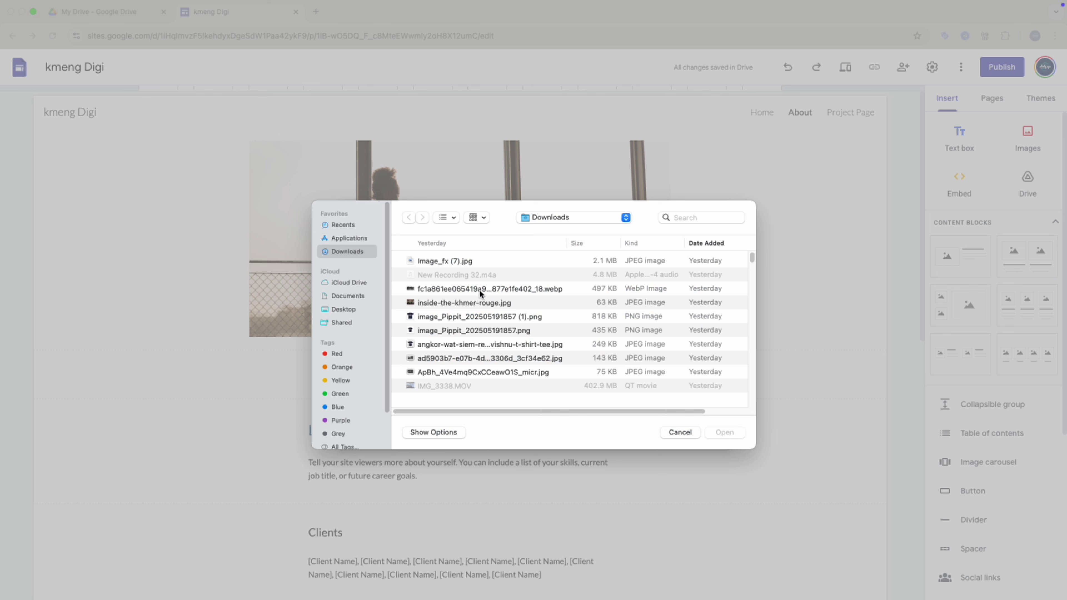
click(352, 310)
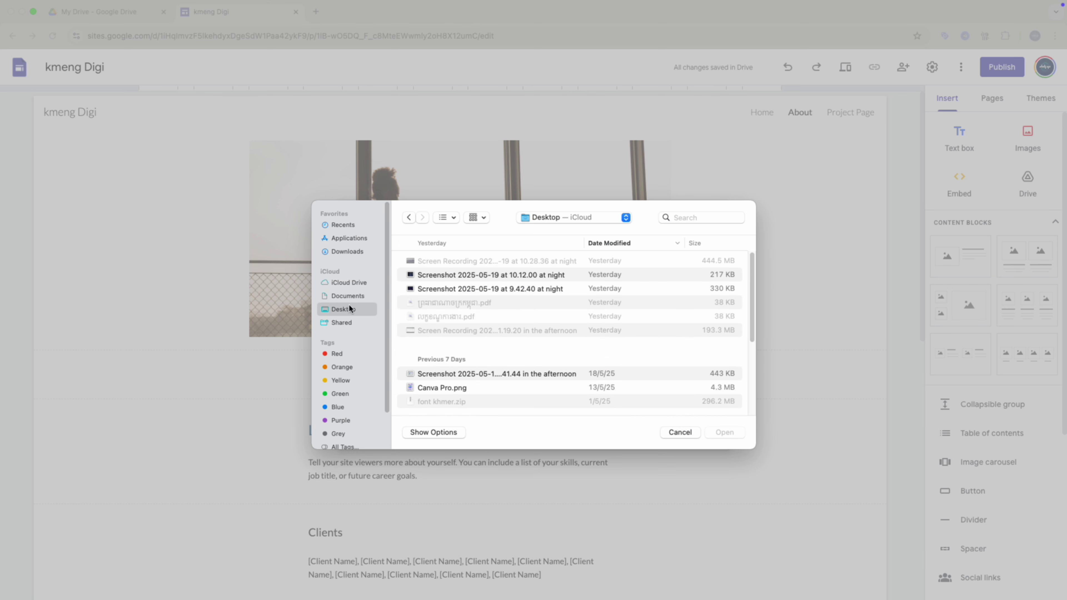
scroll(456, 353, down, 5)
click(479, 356)
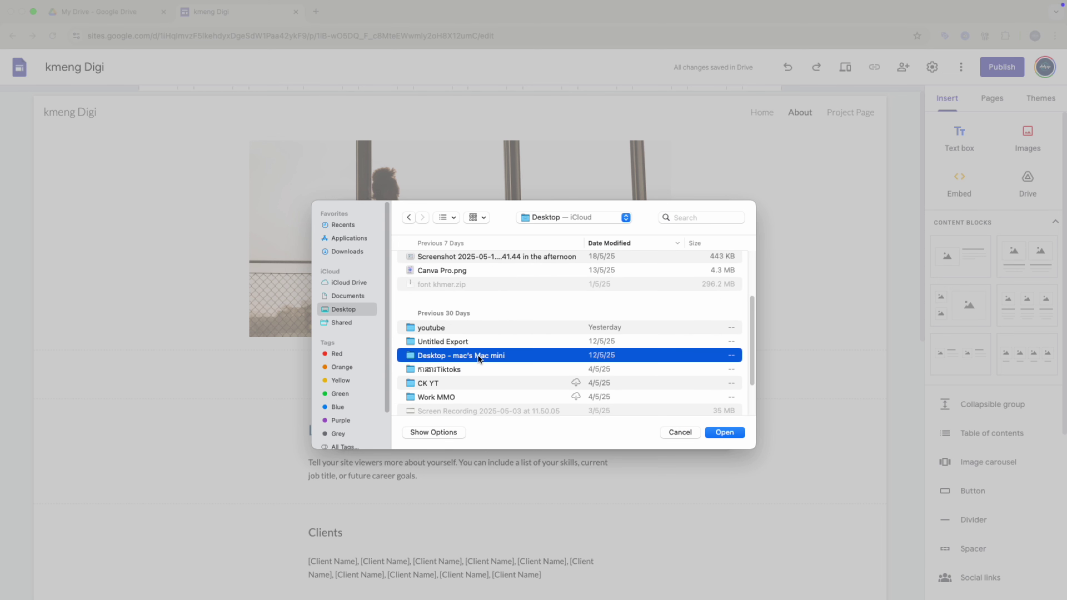
click(723, 433)
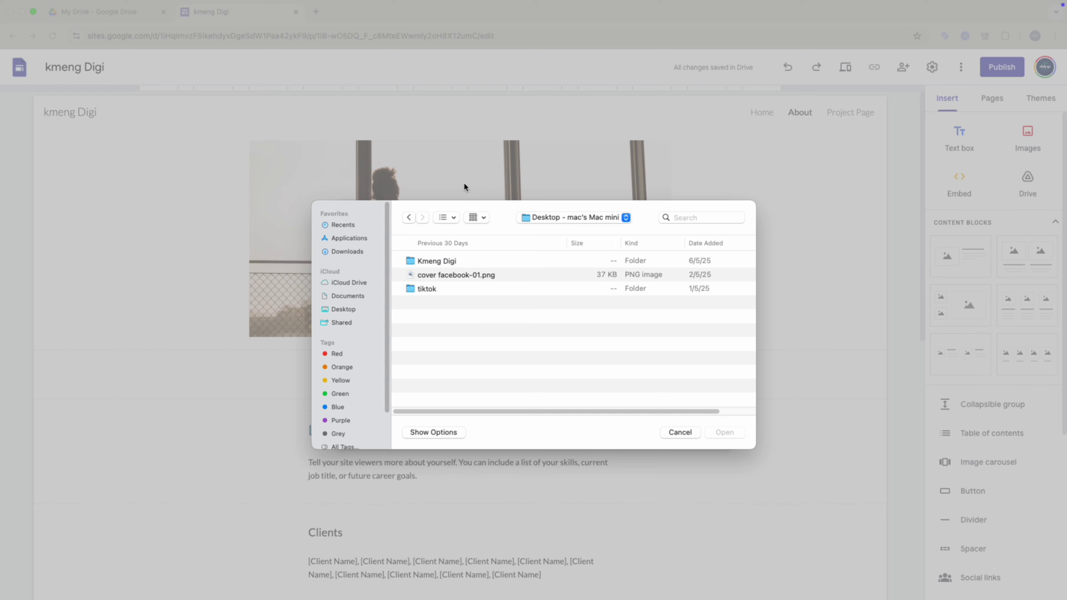
click(470, 279)
click(725, 432)
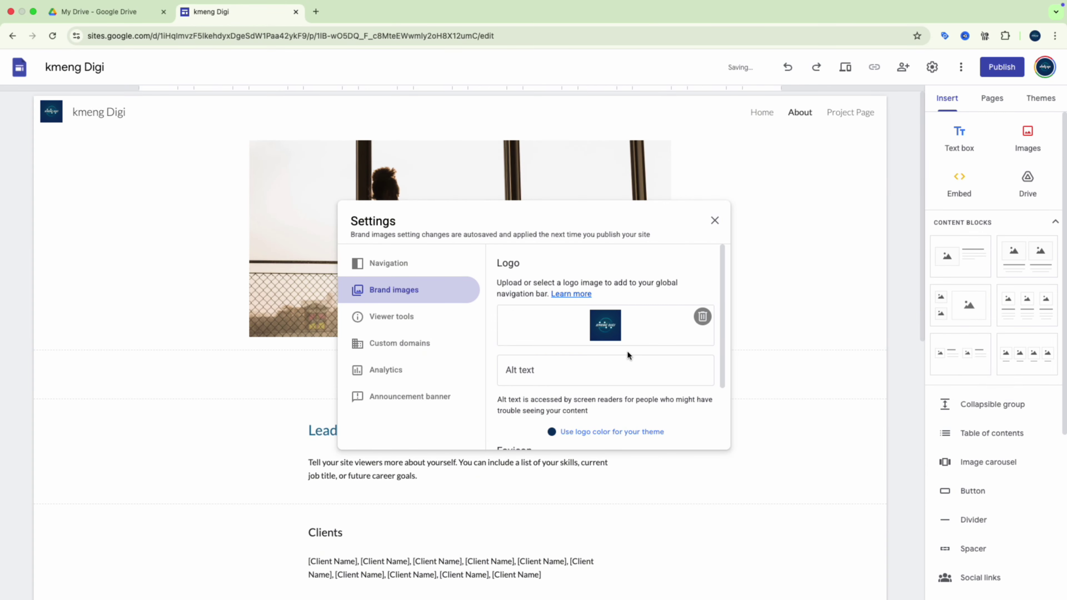
Step: Set the white mask cartoon image from Google Drive as the site's favicon and close the brand image settings
scroll(617, 325, down, 2)
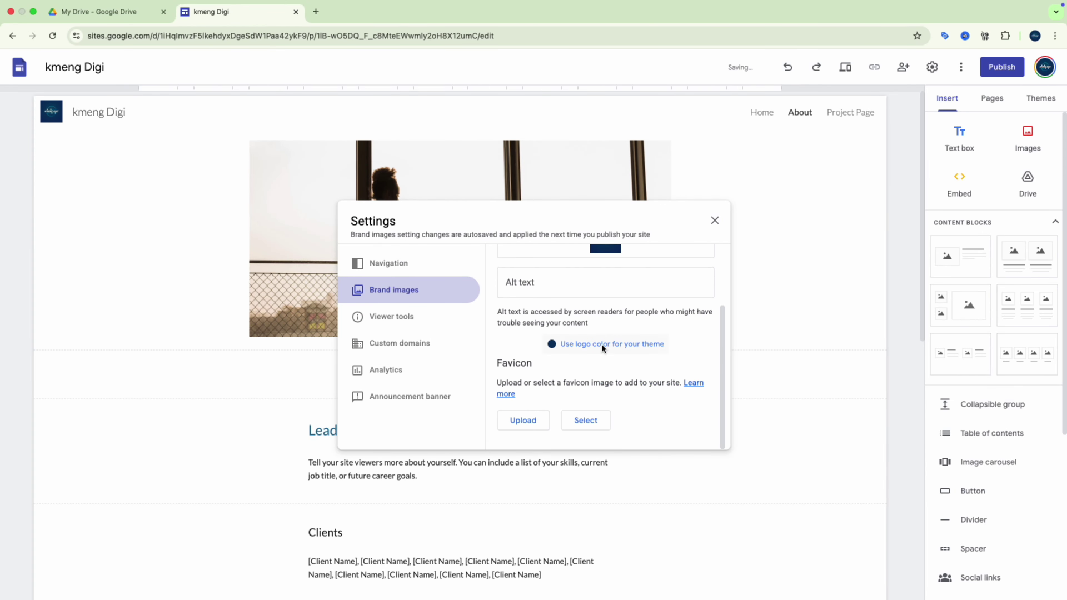
scroll(591, 352, up, 2)
scroll(606, 348, down, 2)
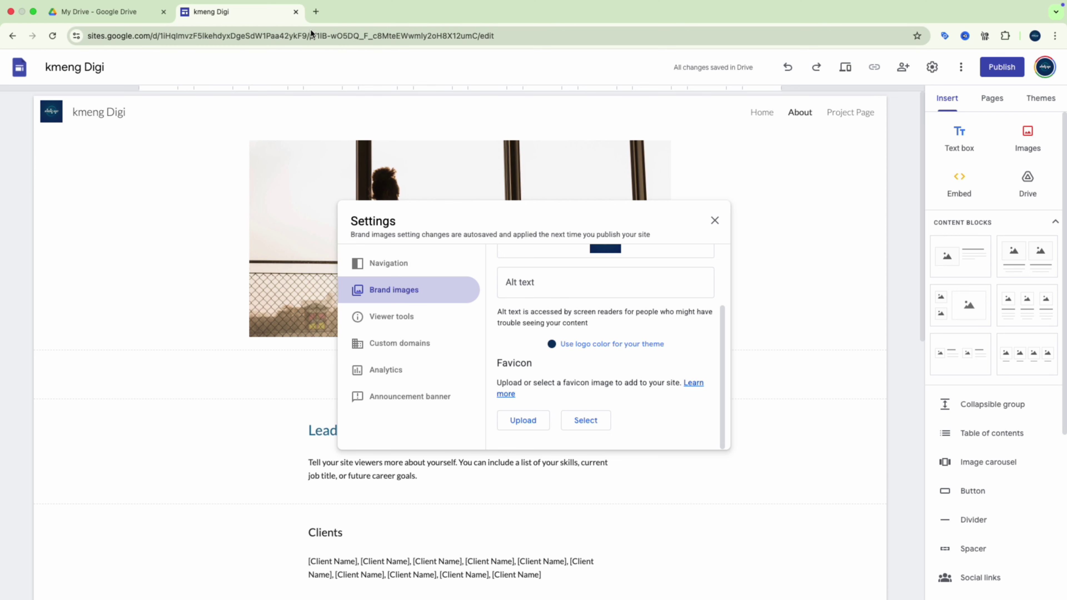
click(590, 420)
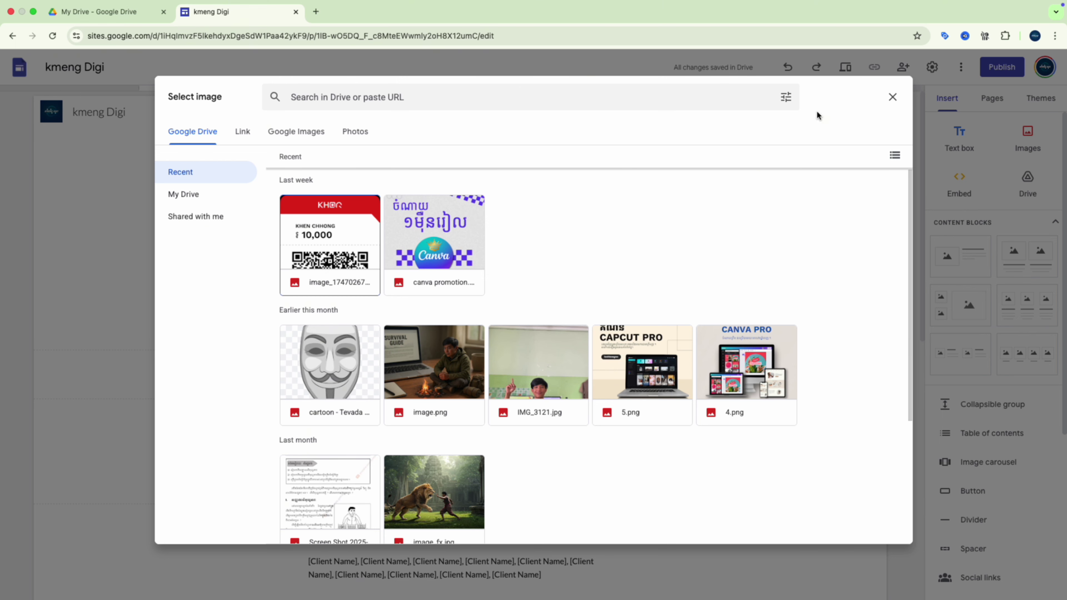
click(320, 388)
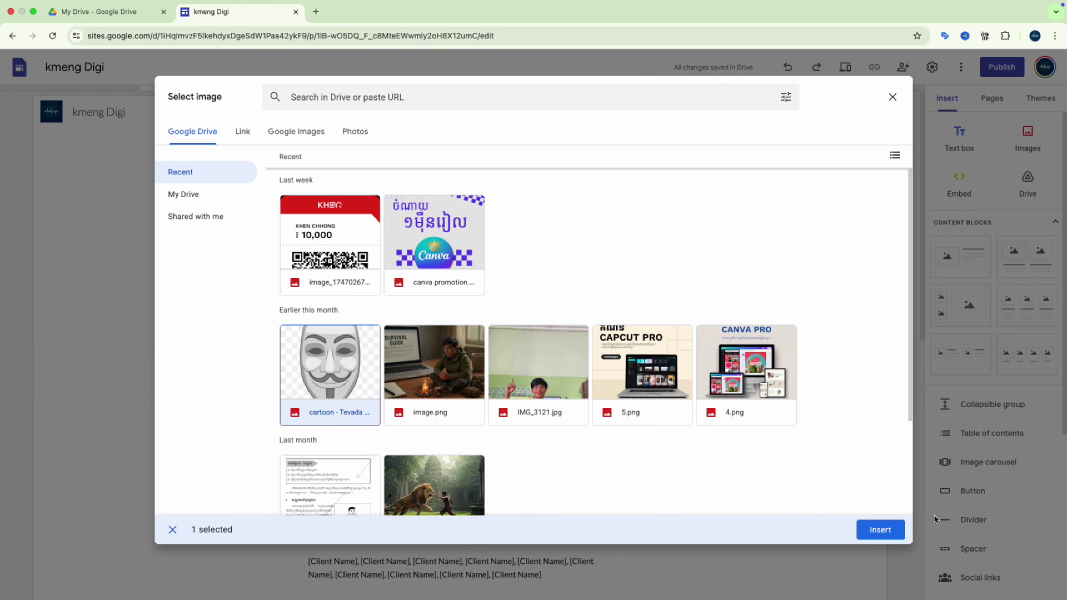
click(887, 526)
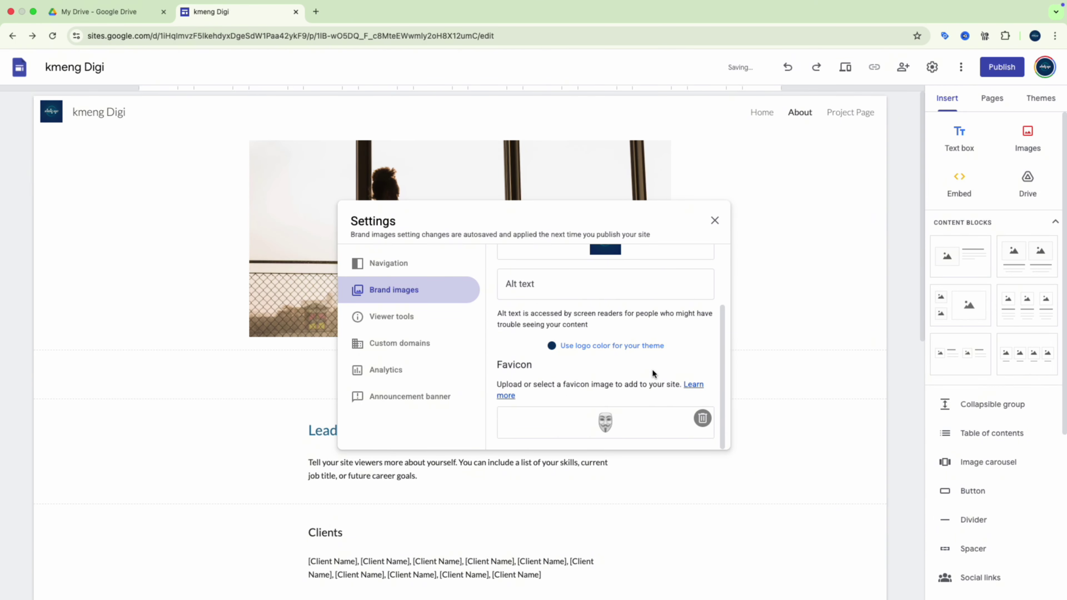
scroll(641, 329, up, 3)
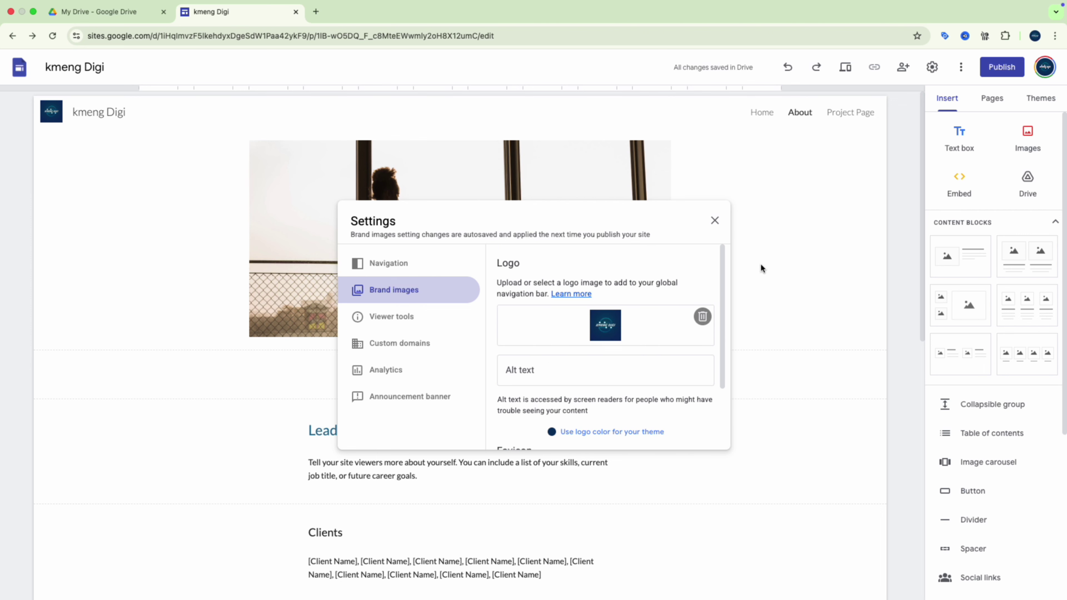
scroll(714, 283, down, 2)
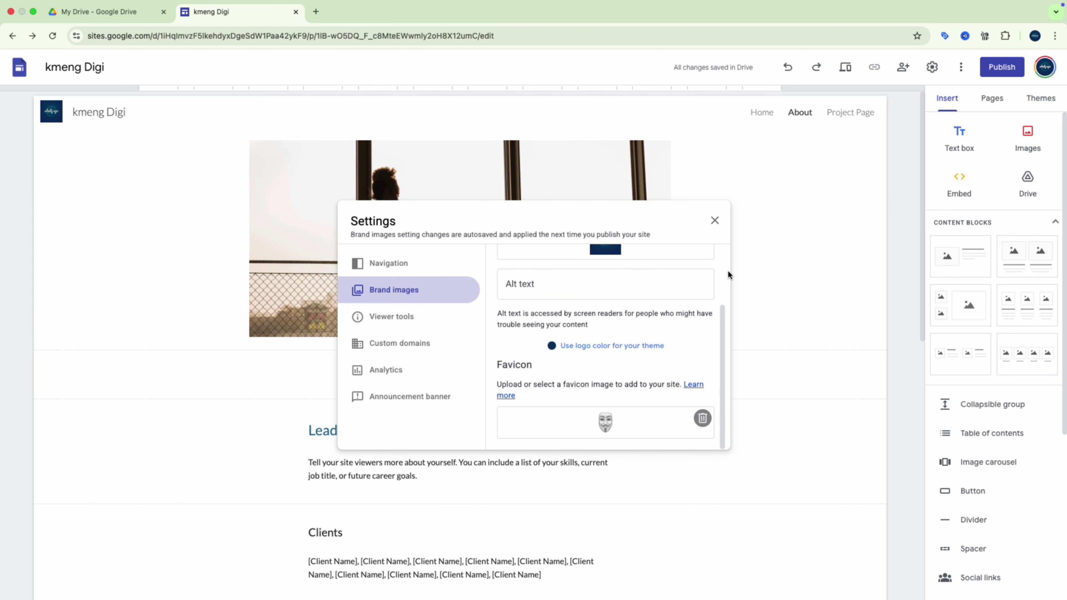
click(734, 219)
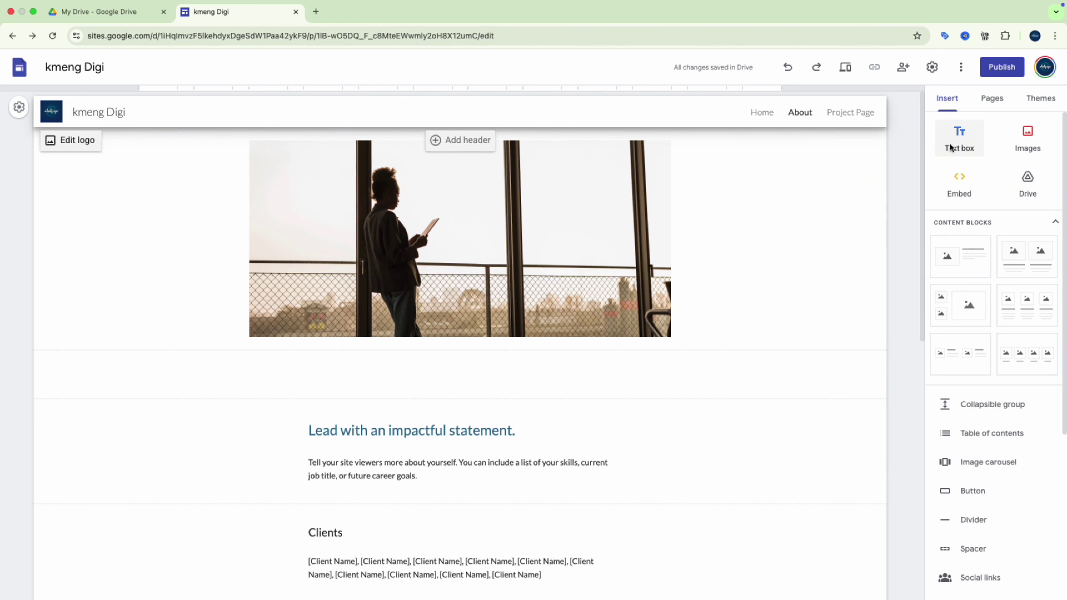
Step: Publish the site at the web address "kmengdigi" and request public search engines to not display it
scroll(949, 135, down, 5)
click(992, 68)
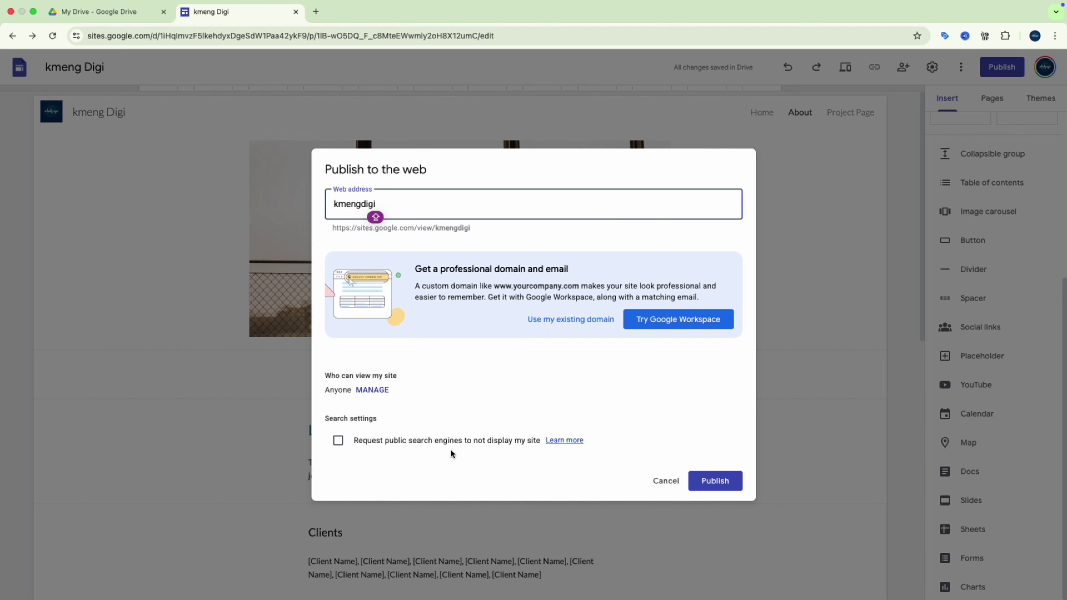
click(353, 441)
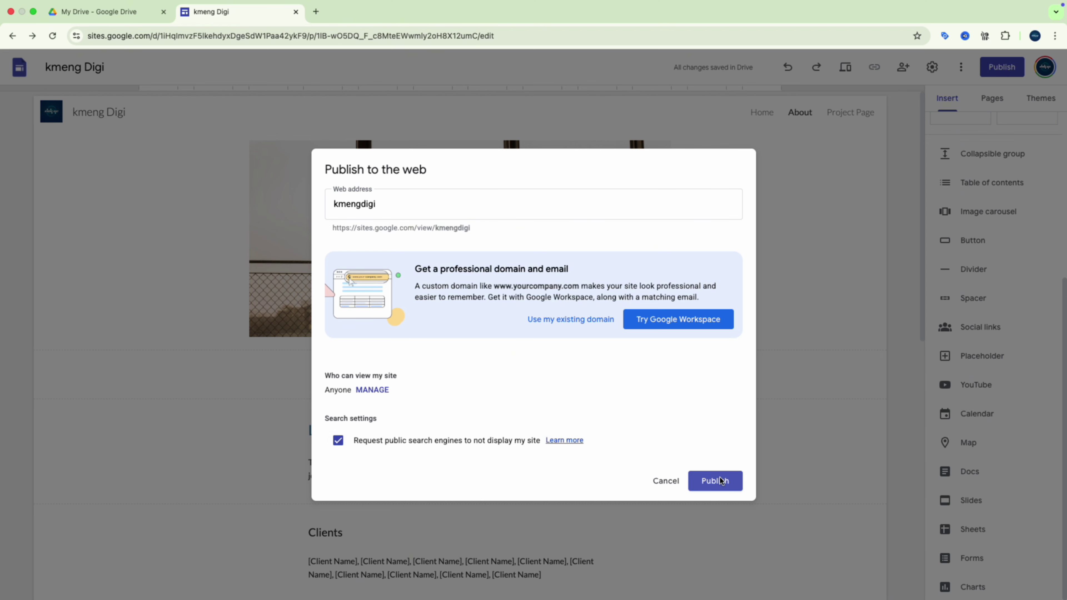
click(700, 478)
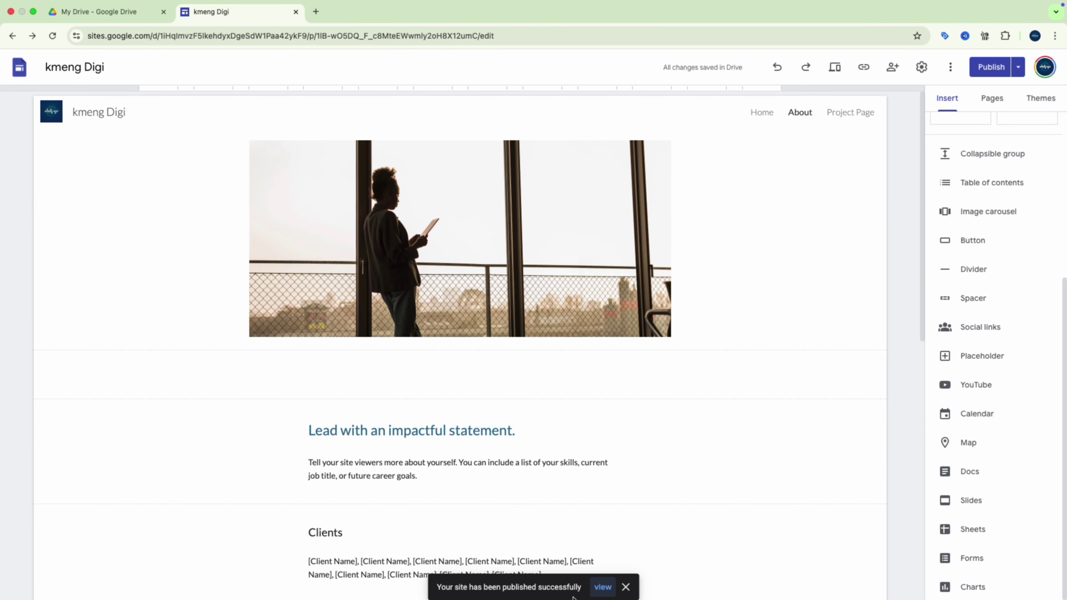
Step: View the published site and look through its Home page from the heading down to the contact line
click(603, 587)
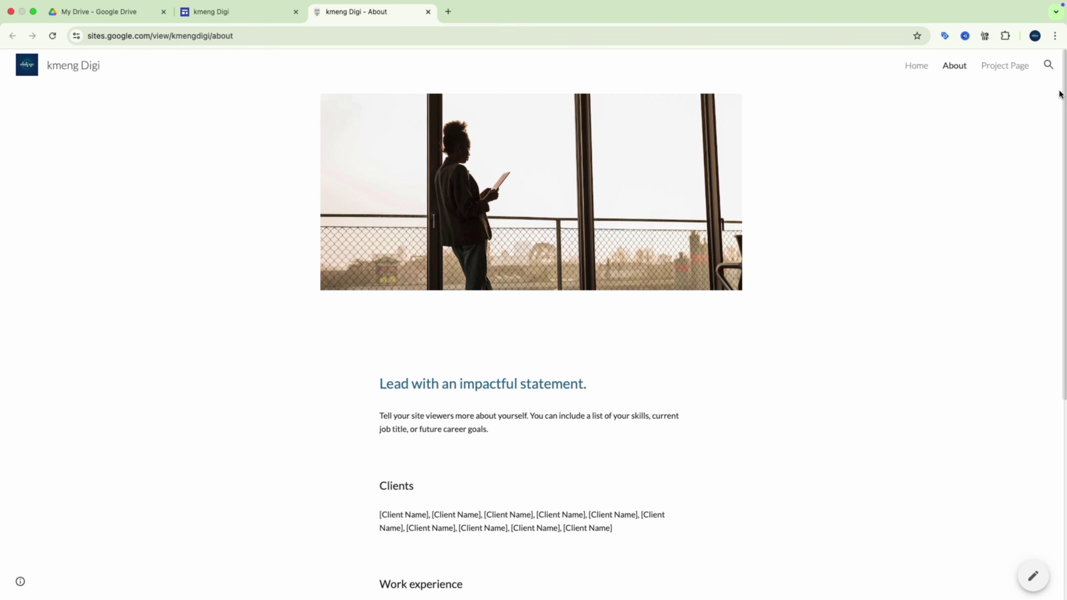
click(920, 75)
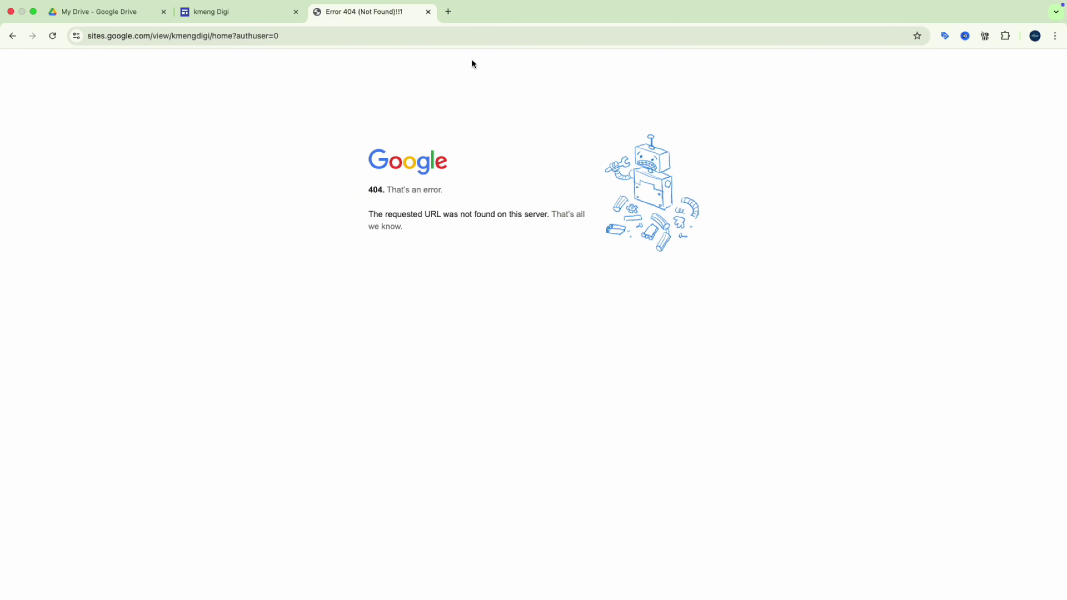
key(super+bracketleft)
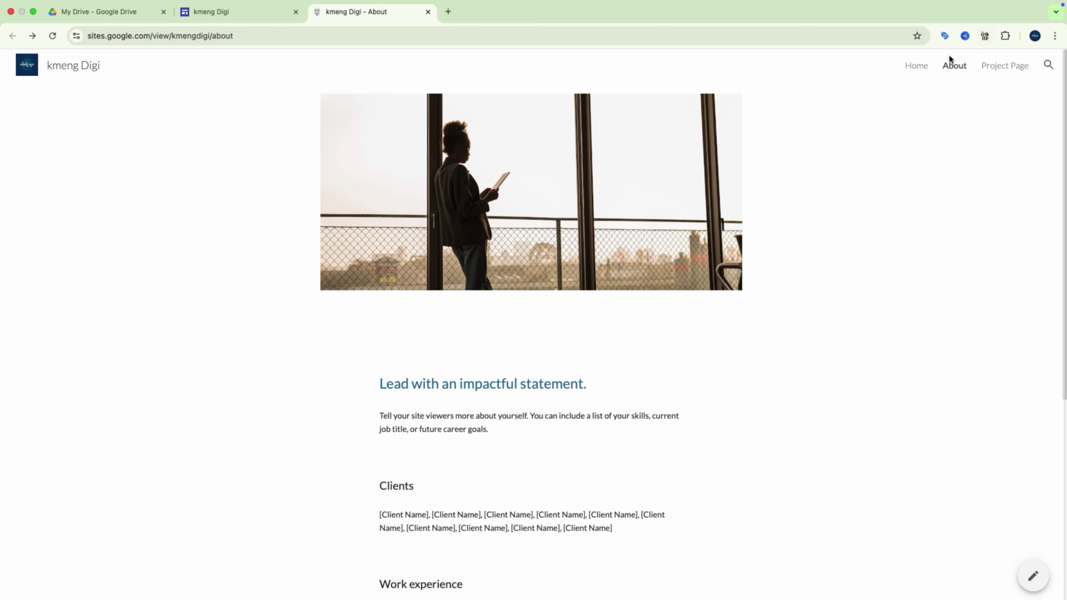
click(928, 67)
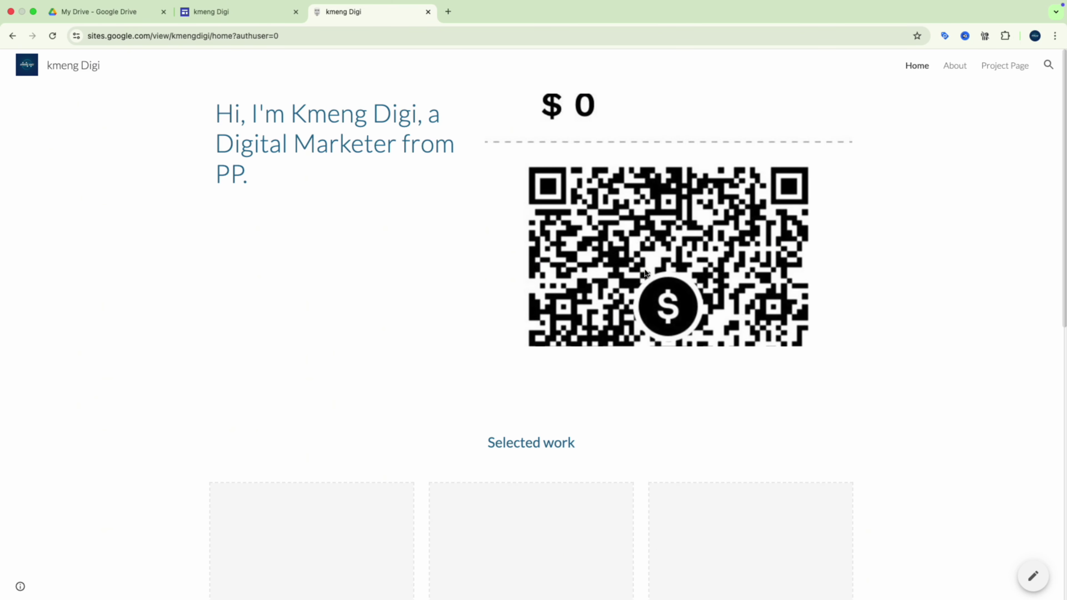
scroll(636, 331, down, 10)
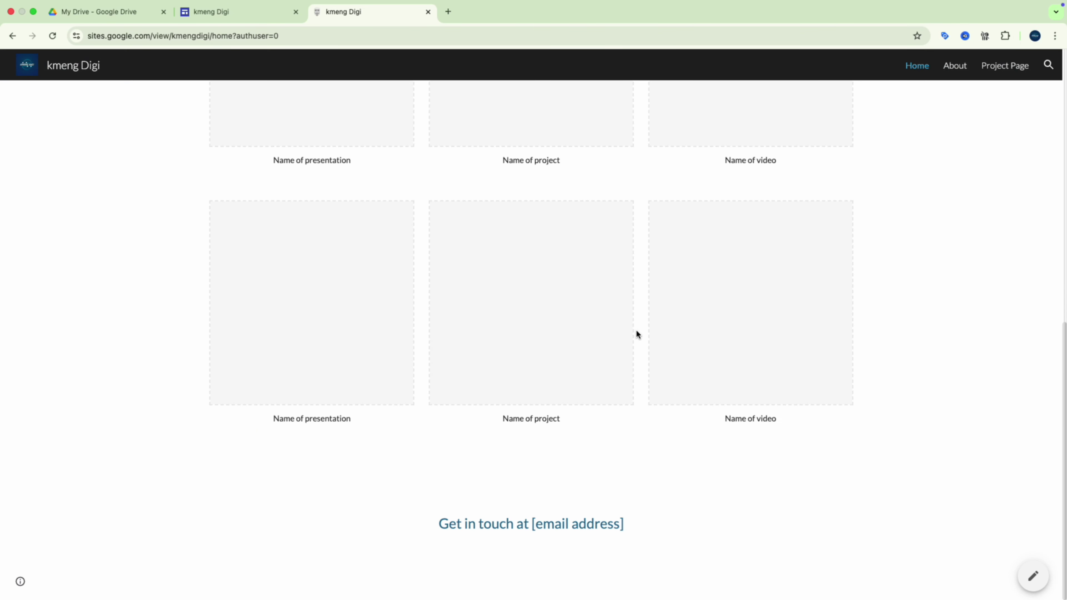
scroll(635, 324, up, 10)
scroll(637, 320, down, 10)
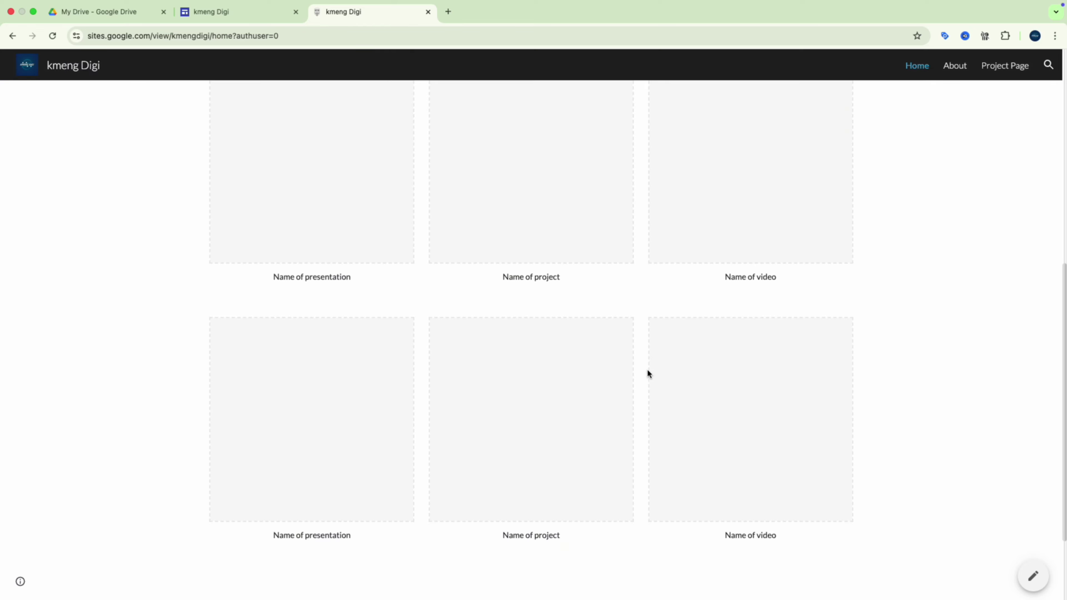
scroll(647, 368, up, 5)
scroll(903, 294, up, 5)
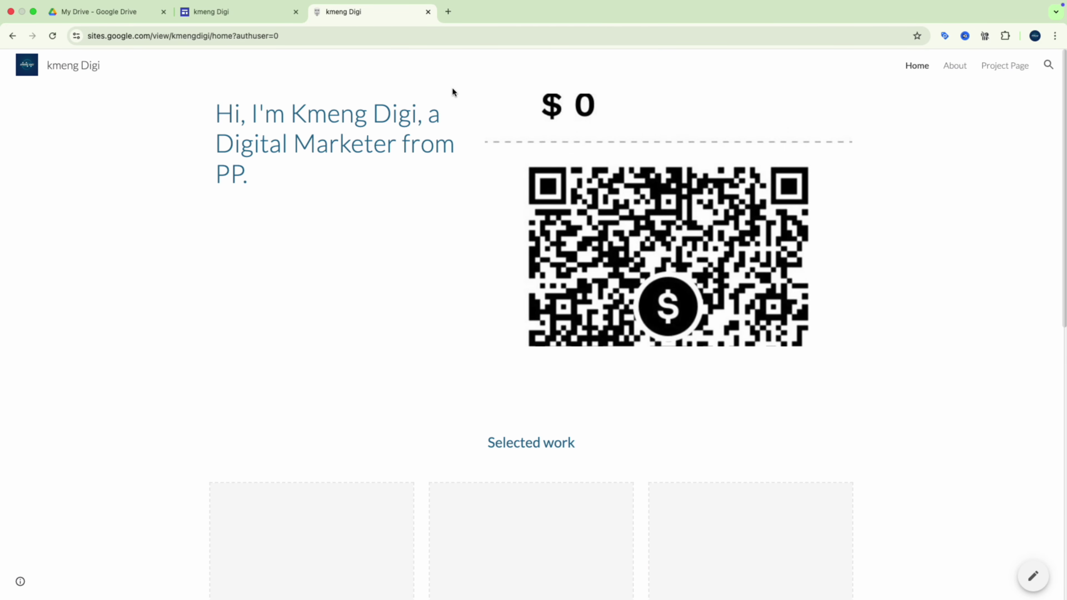
click(242, 6)
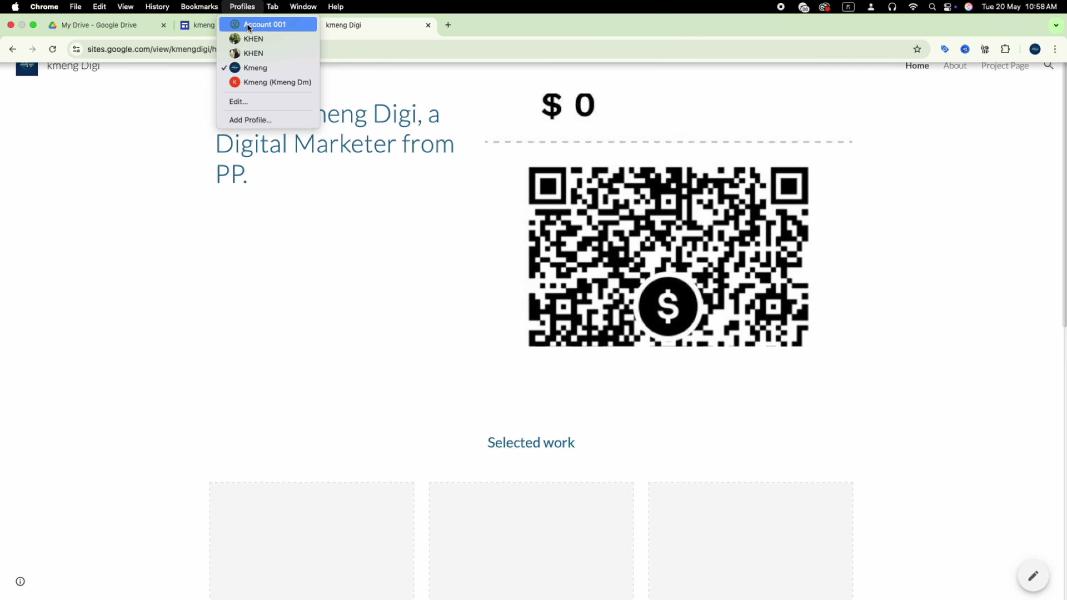
click(206, 24)
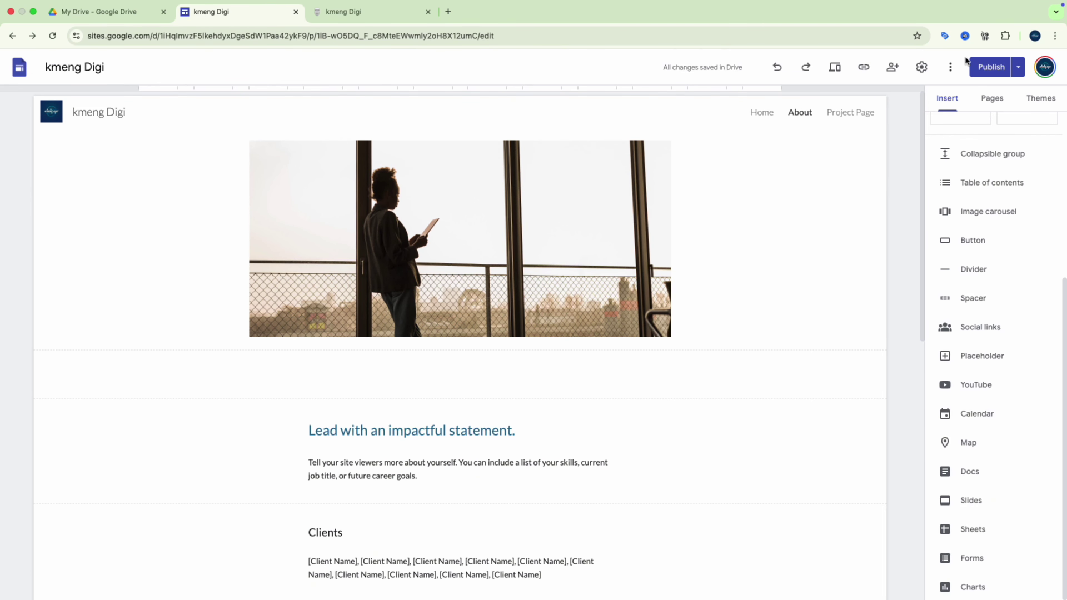
click(922, 68)
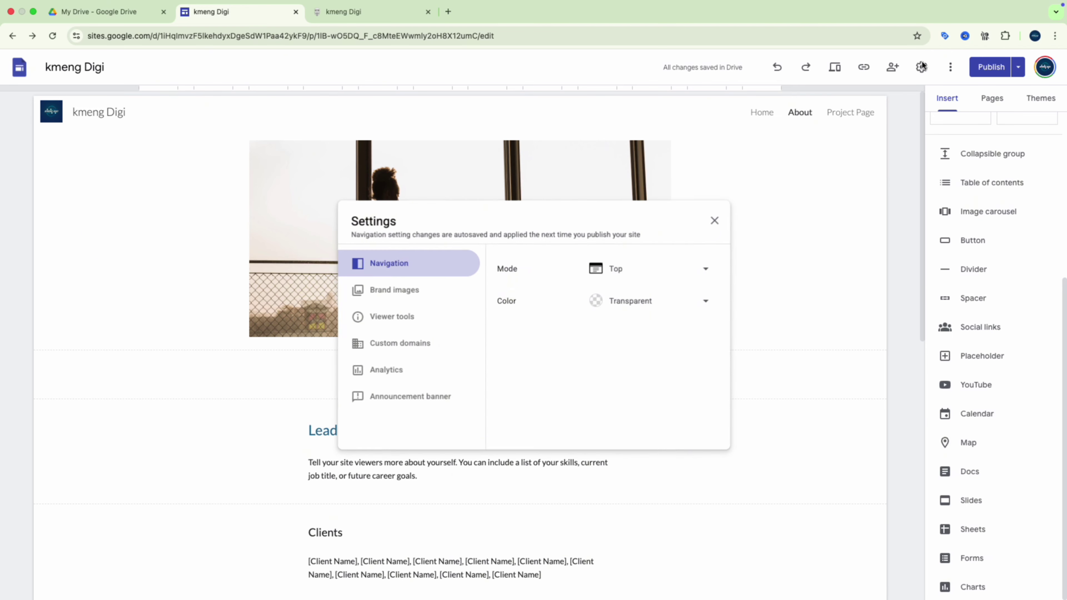
click(431, 343)
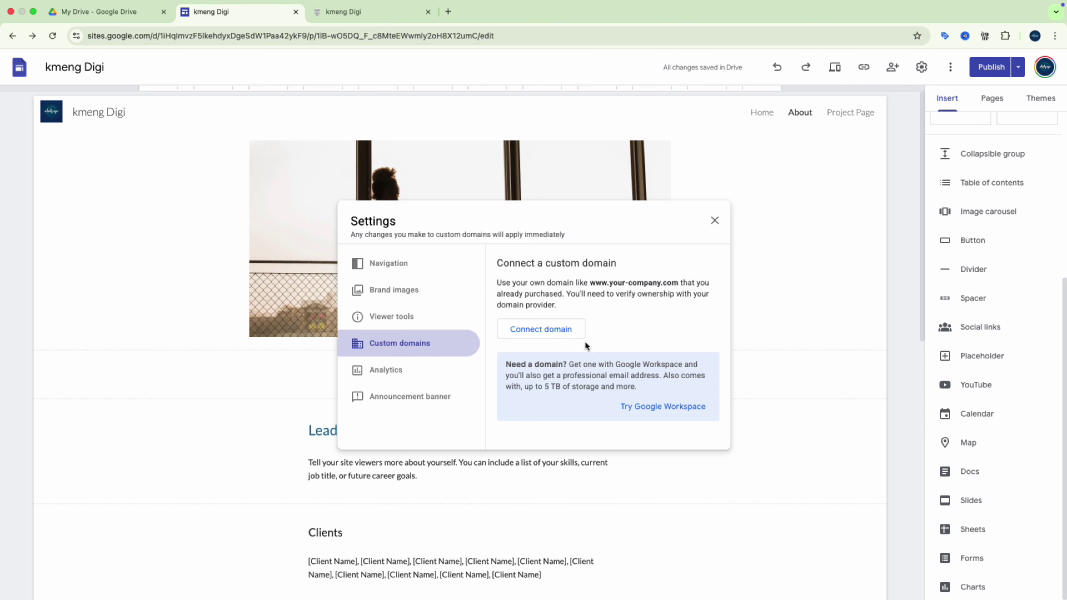
click(554, 334)
click(518, 302)
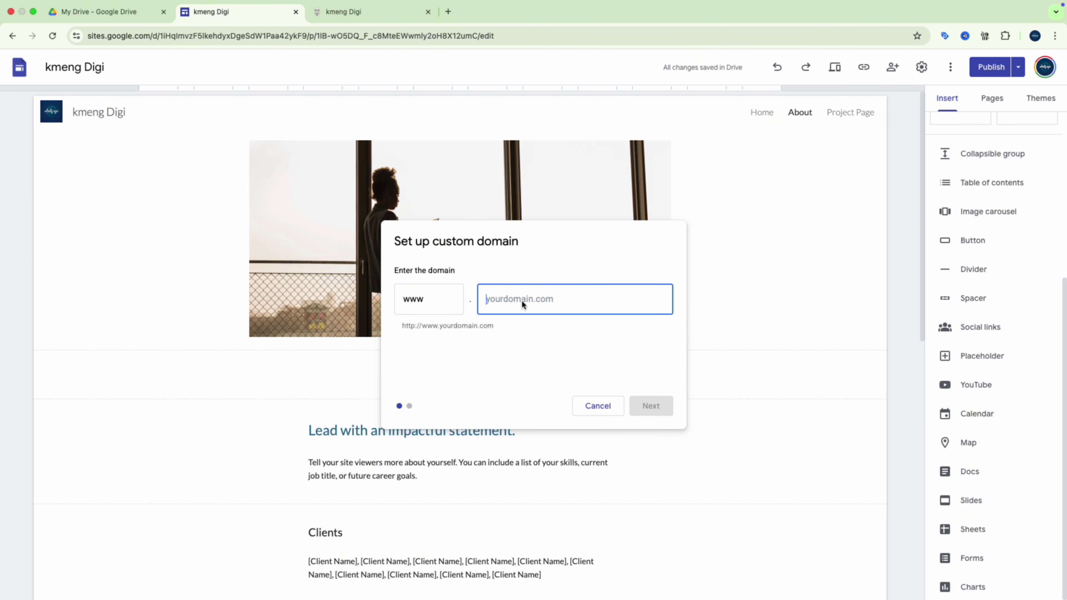
text(kmg)
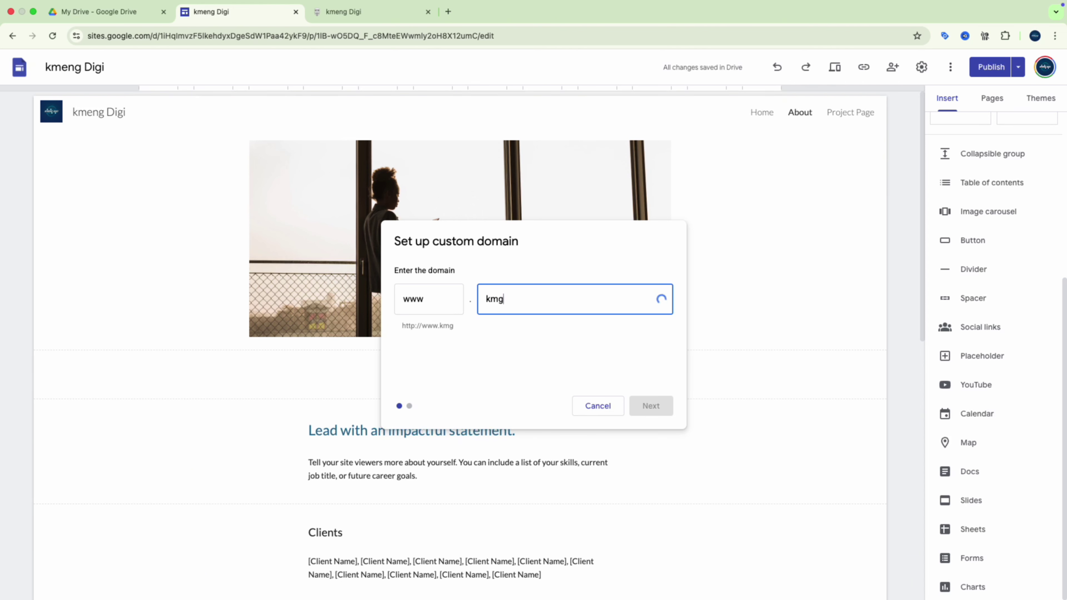
key(BackSpace)
text(eng)
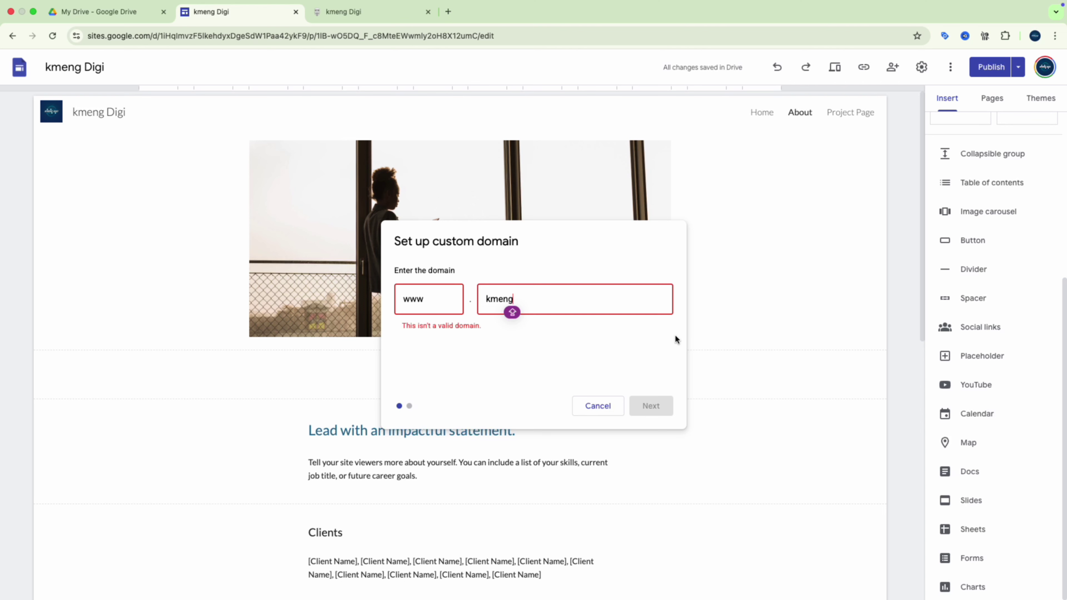
click(602, 414)
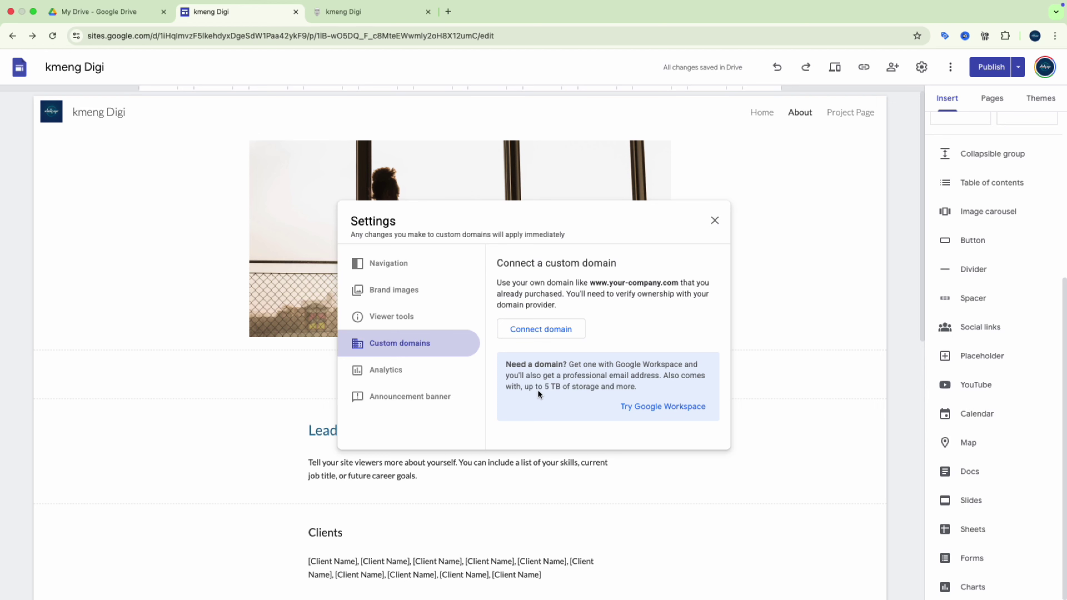
Step: Look over the published Home page again, and close the settings in the site editor
click(338, 18)
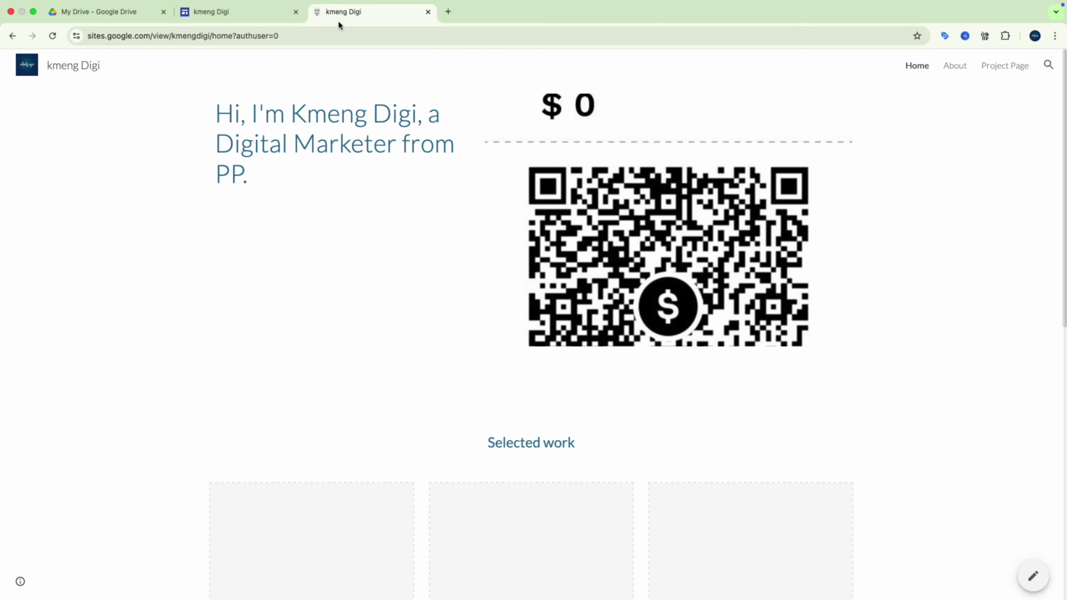
scroll(664, 286, down, 10)
scroll(671, 294, up, 10)
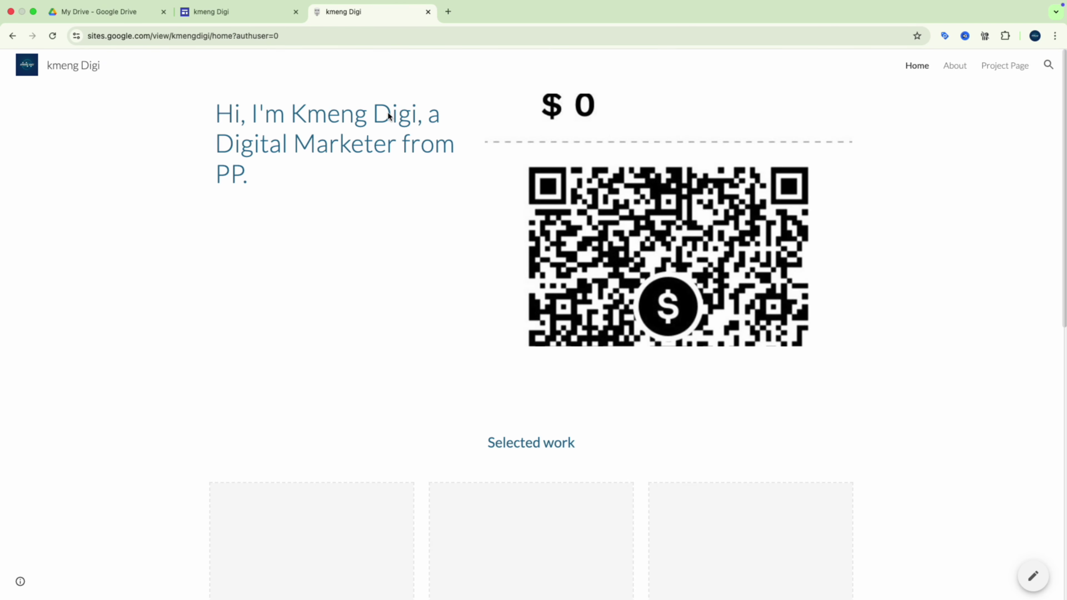
click(238, 15)
click(337, 15)
click(246, 21)
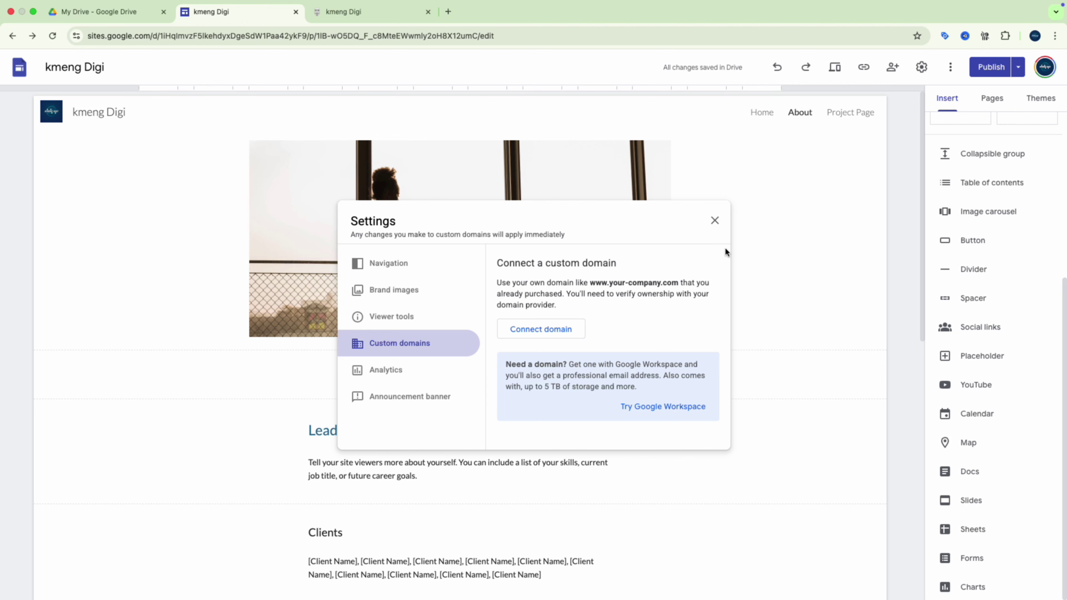
click(712, 218)
Step: Review the About page in the editor down to the Education section, and return to the published site
scroll(997, 177, up, 5)
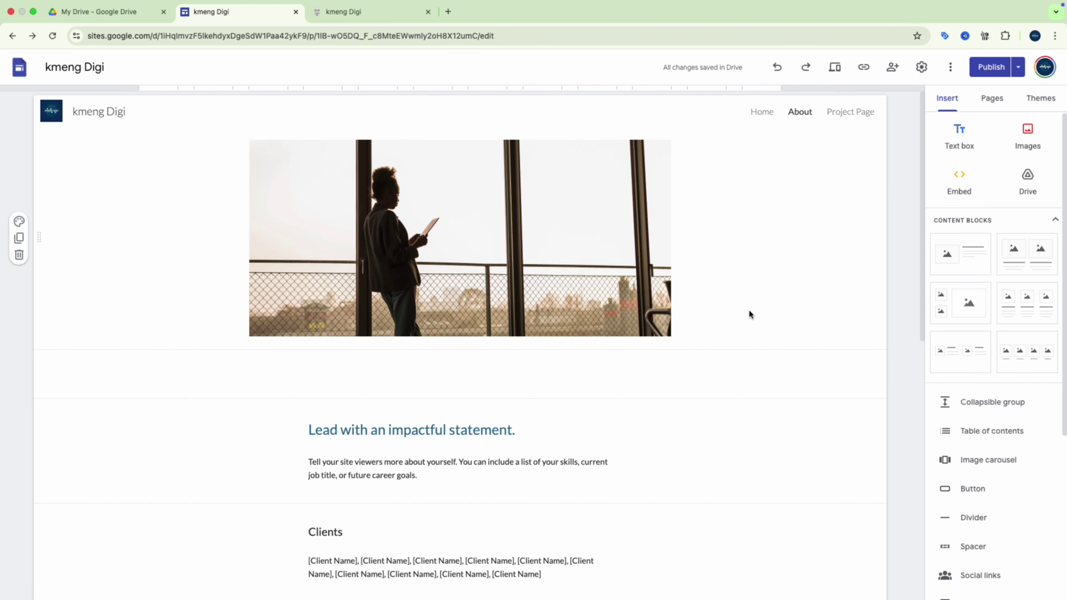
scroll(750, 312, down, 15)
scroll(987, 459, down, 6)
scroll(966, 466, up, 6)
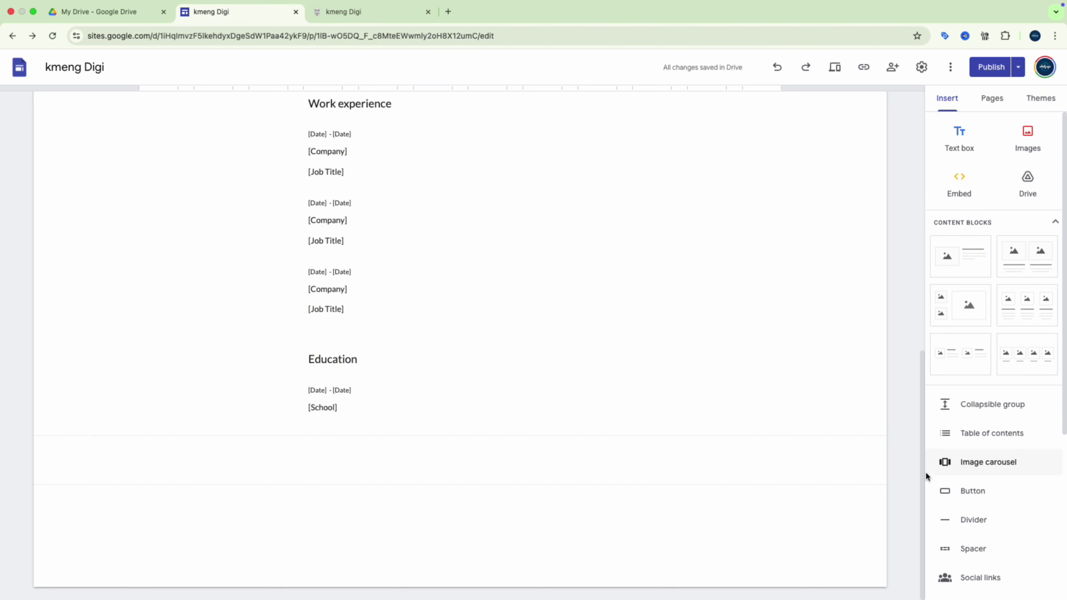
scroll(381, 316, up, 3)
scroll(382, 315, up, 10)
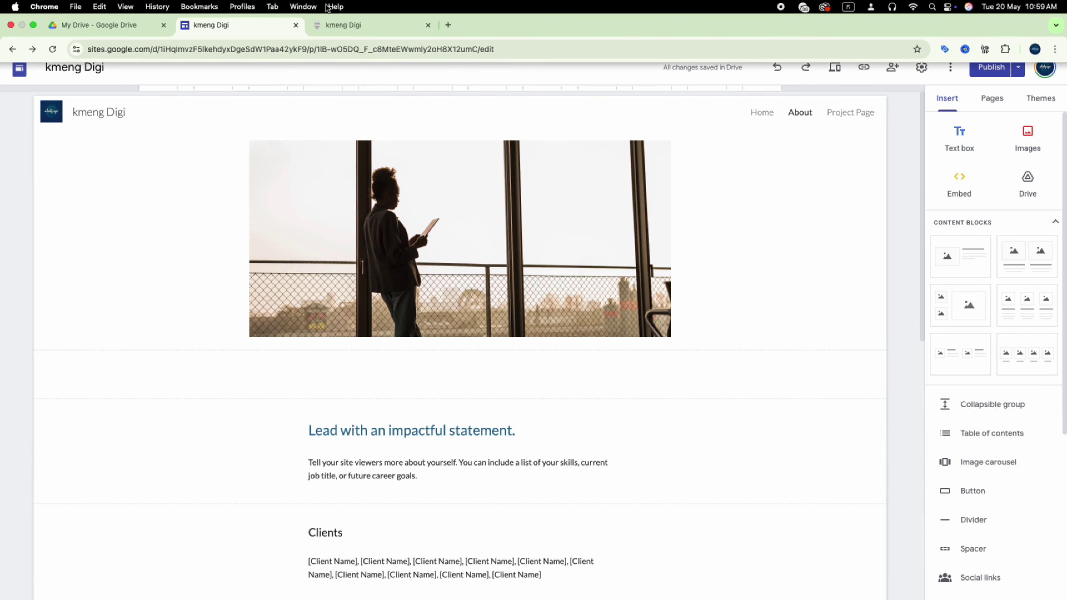
click(380, 32)
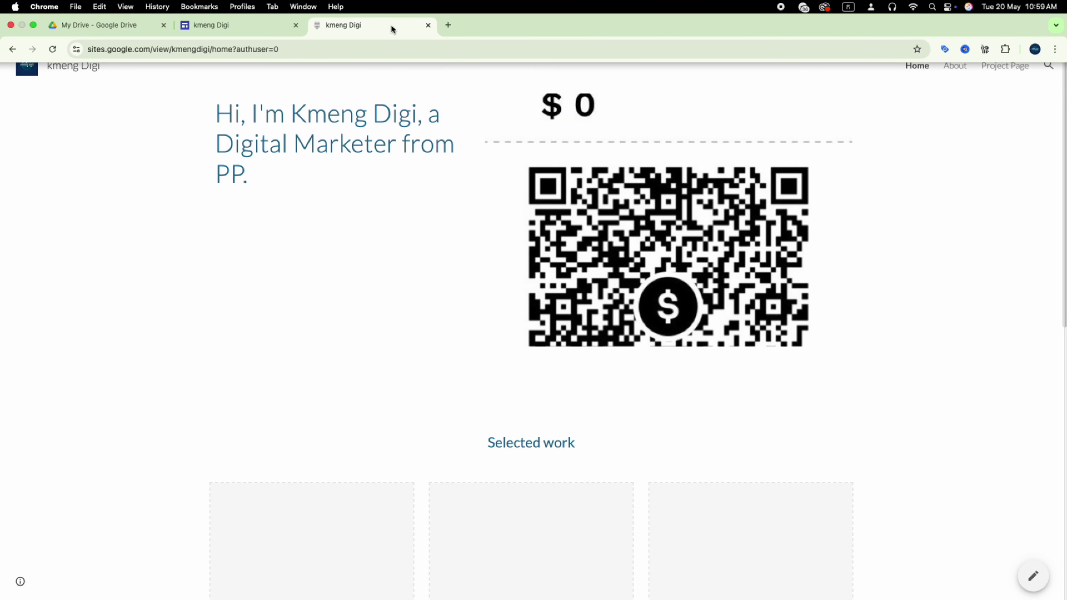